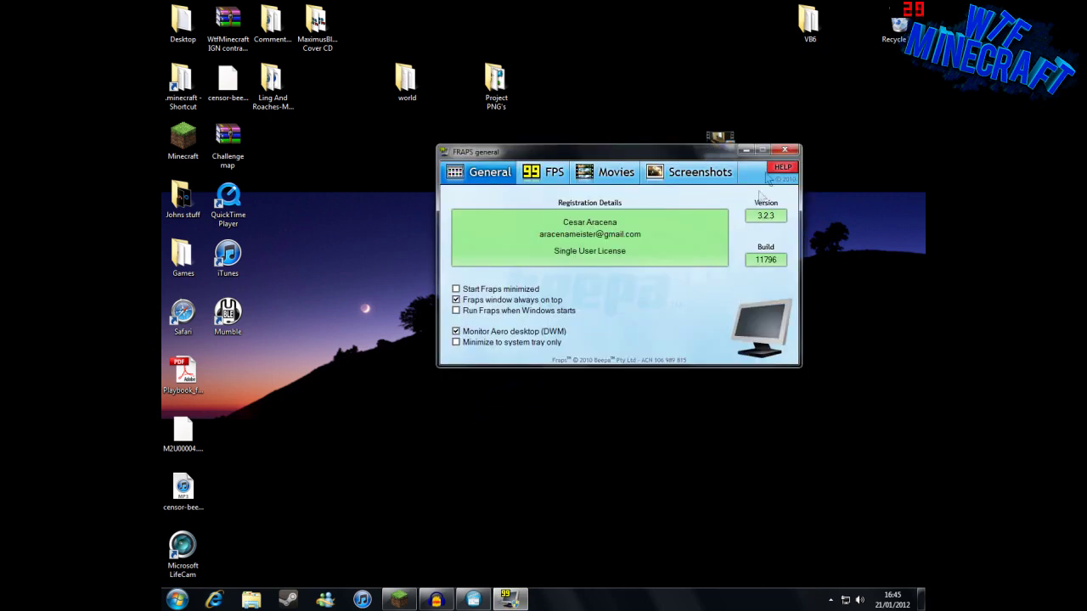
Step: Minimize the FRAPS window and open the singleplayer world list in Minecraft
{"action": "left_click_drag", "start_coordinate": [690, 152], "coordinate": [615, 202]}
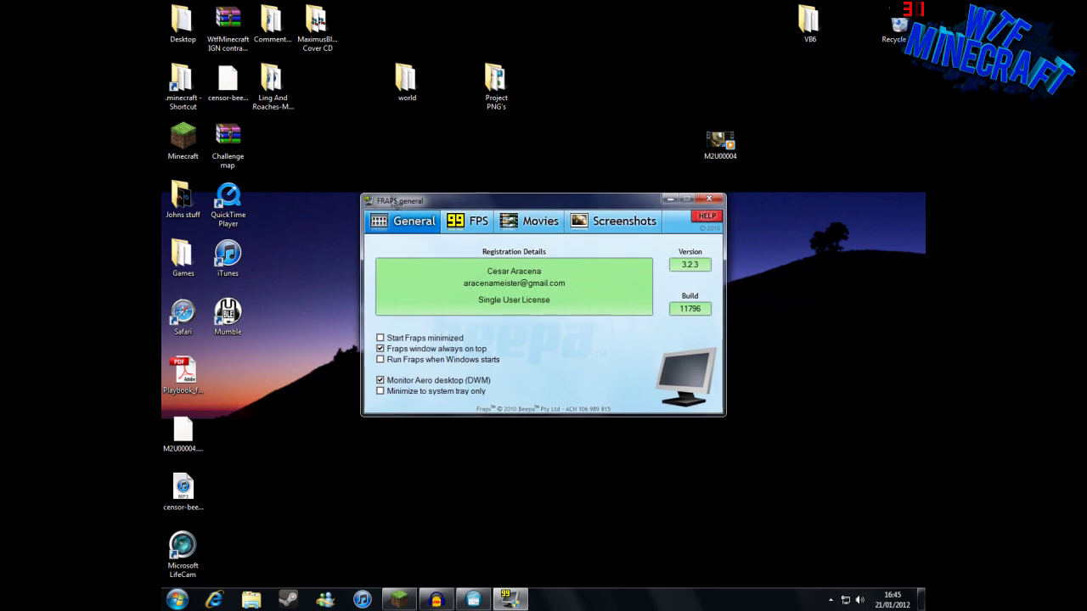
{"action": "left_click", "coordinate": [670, 200]}
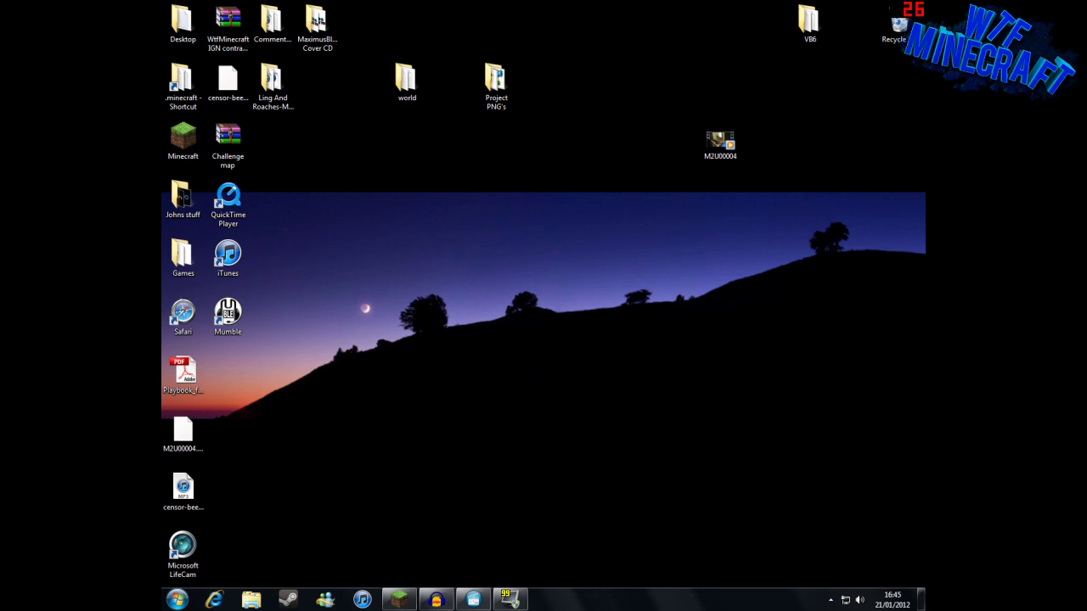
{"action": "left_click", "coordinate": [398, 600]}
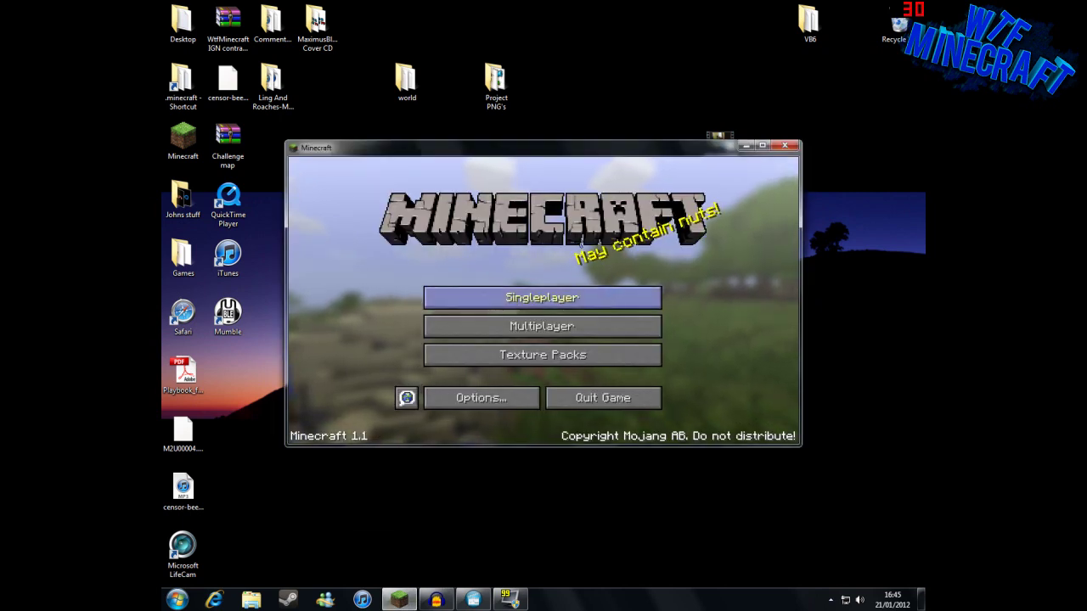
{"action": "left_click", "coordinate": [542, 297]}
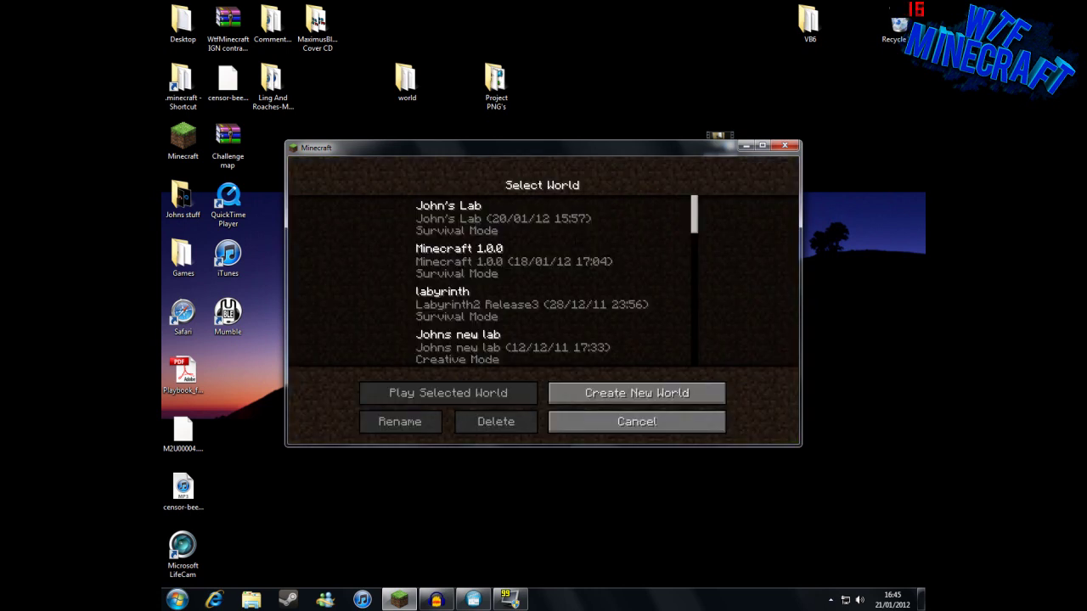
Step: Load the most recently played survival world, the first in the world list
{"action": "left_click", "coordinate": [476, 218]}
{"action": "left_click", "coordinate": [476, 304]}
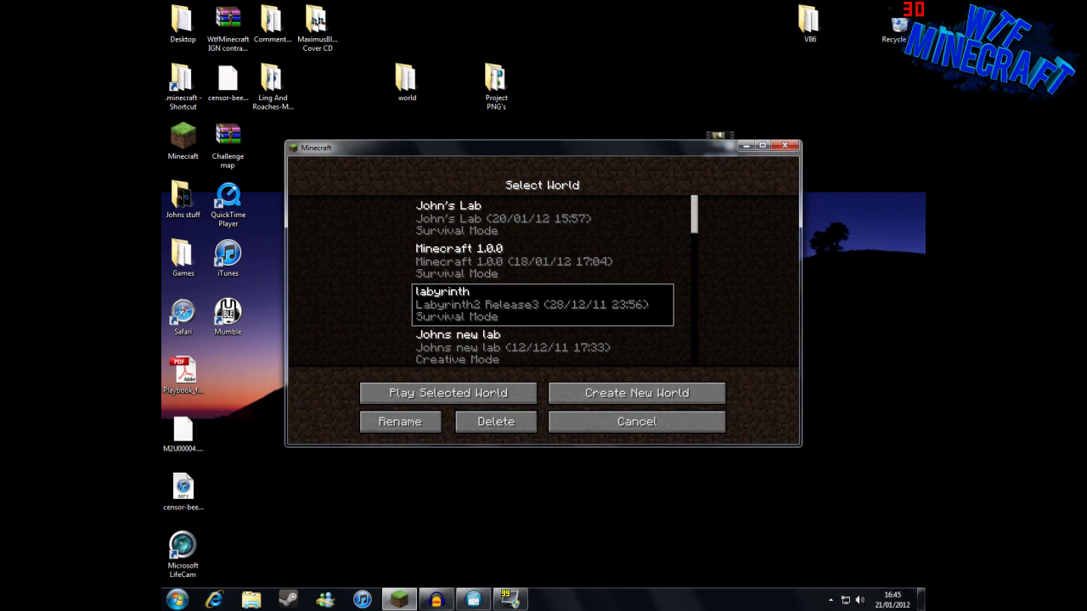
{"action": "left_click", "coordinate": [541, 218]}
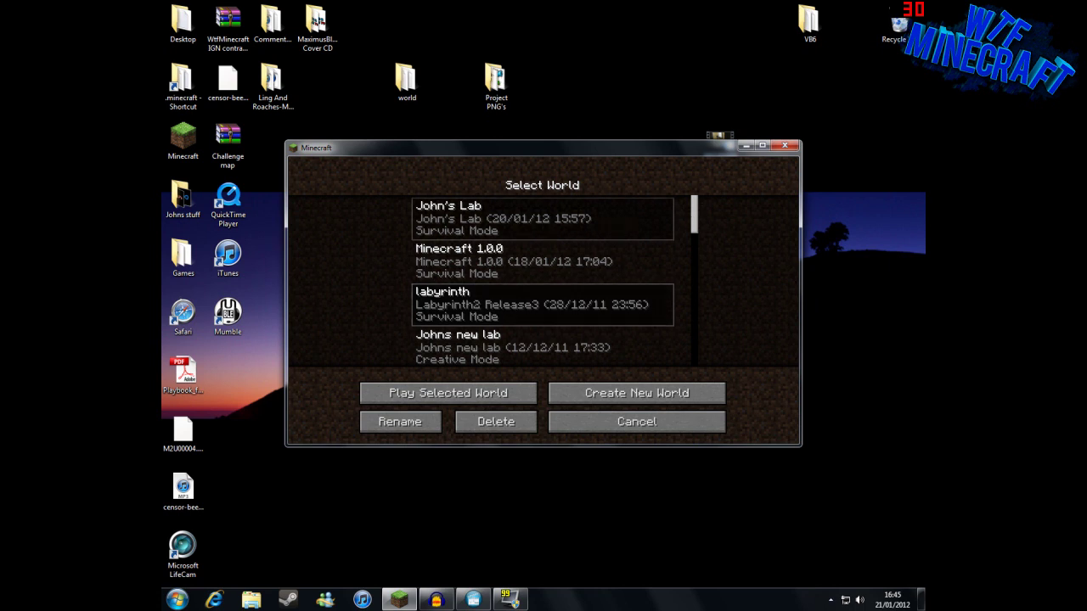
{"action": "left_click", "coordinate": [489, 392]}
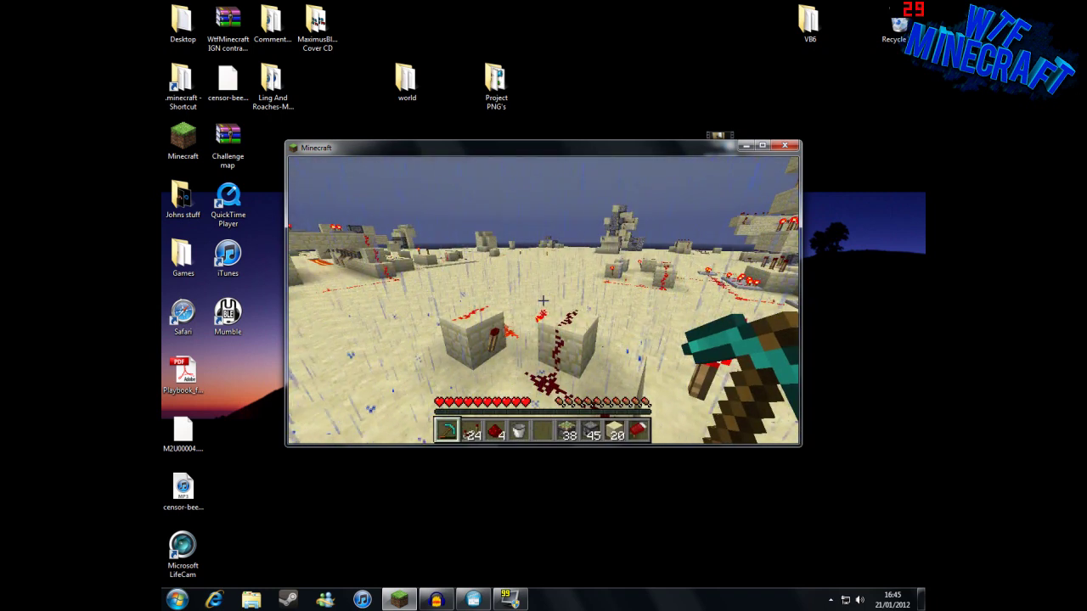
Step: Save and quit the world to the title screen and minimize the game window
{"action": "key", "text": "Escape"}
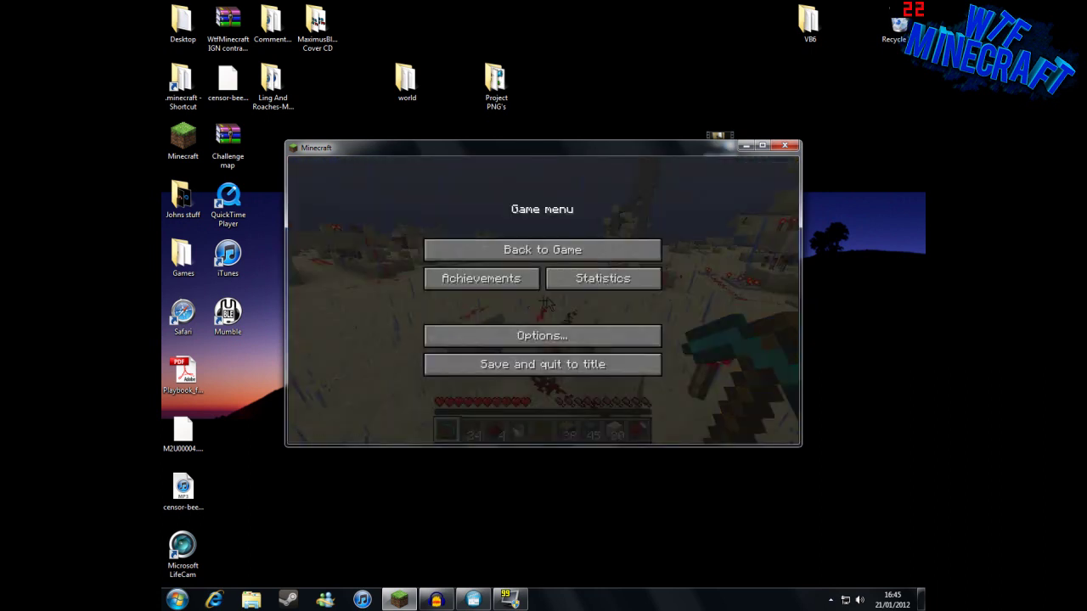
{"action": "left_click", "coordinate": [567, 254]}
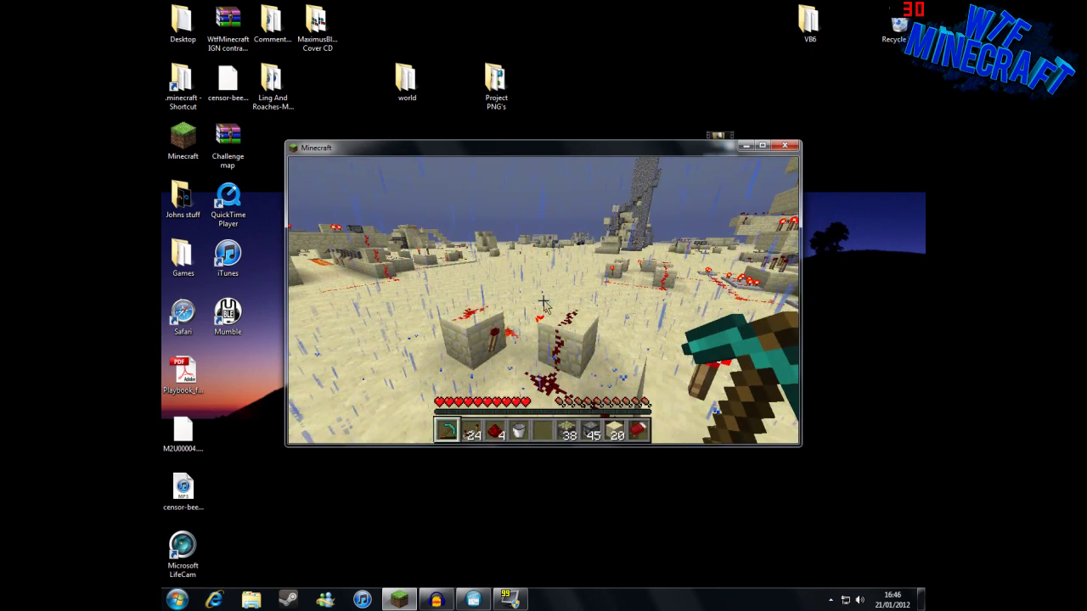
{"action": "key", "text": "Escape"}
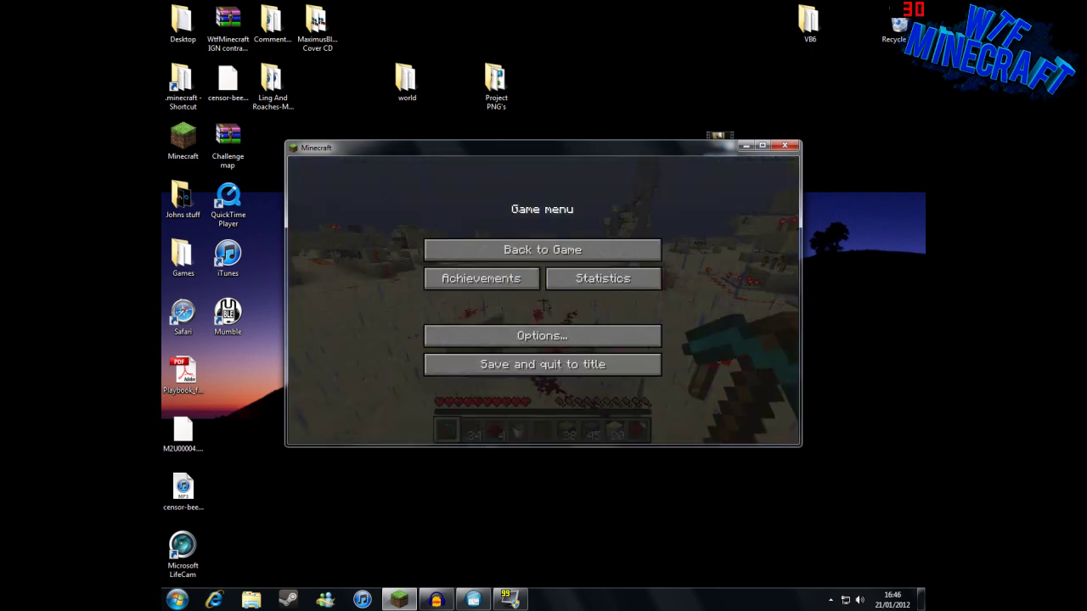
{"action": "left_click", "coordinate": [542, 364]}
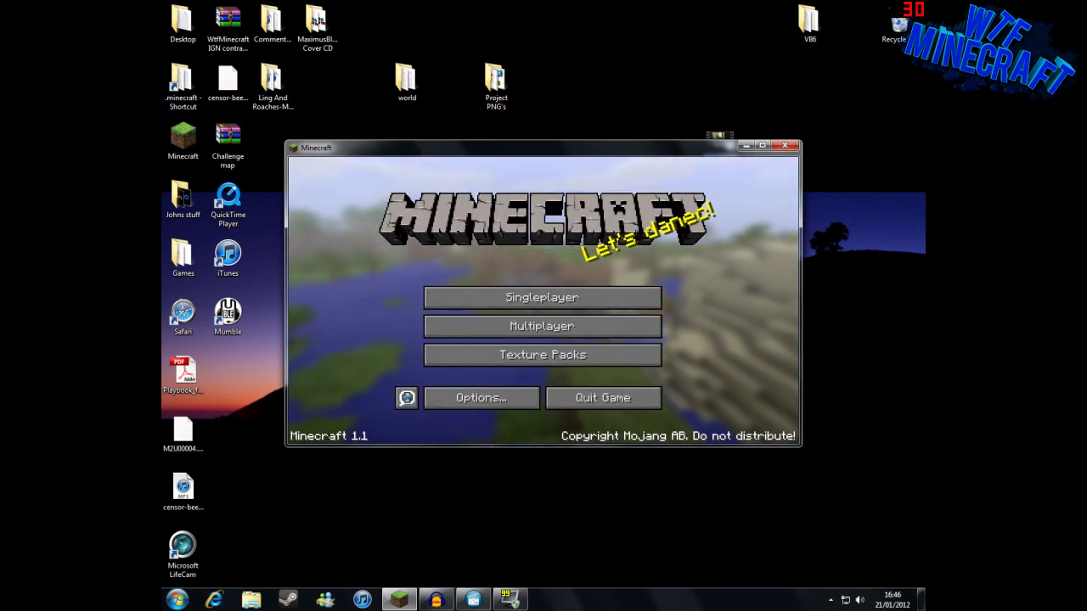
{"action": "left_click", "coordinate": [750, 151]}
Step: Switch to Audacity, look through the available audio effects, and minimize it
{"action": "left_click", "coordinate": [436, 599]}
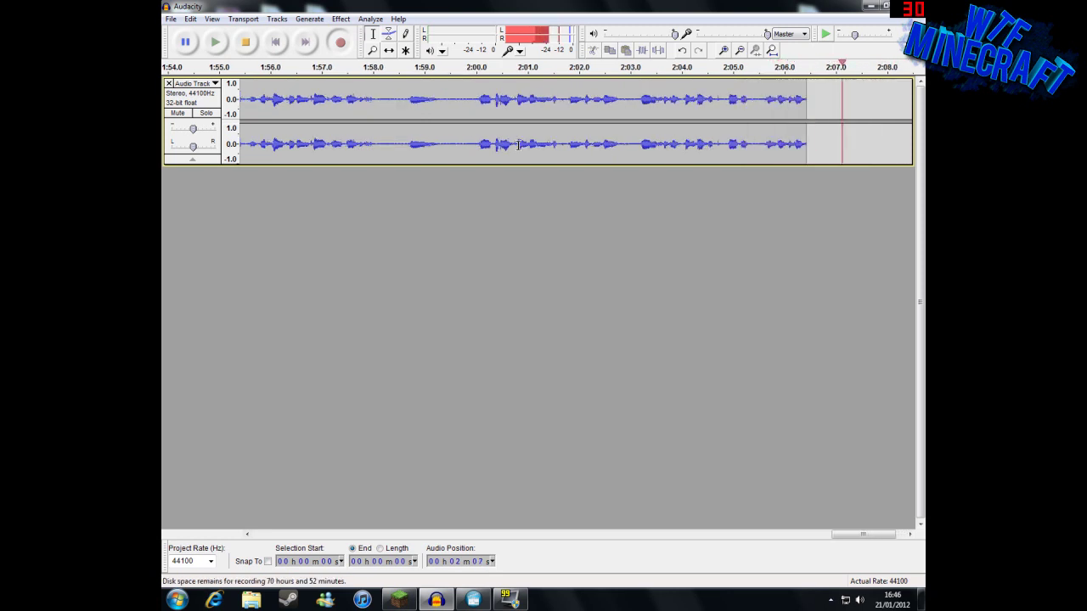
{"action": "left_click", "coordinate": [340, 19]}
{"action": "left_click", "coordinate": [362, 13]}
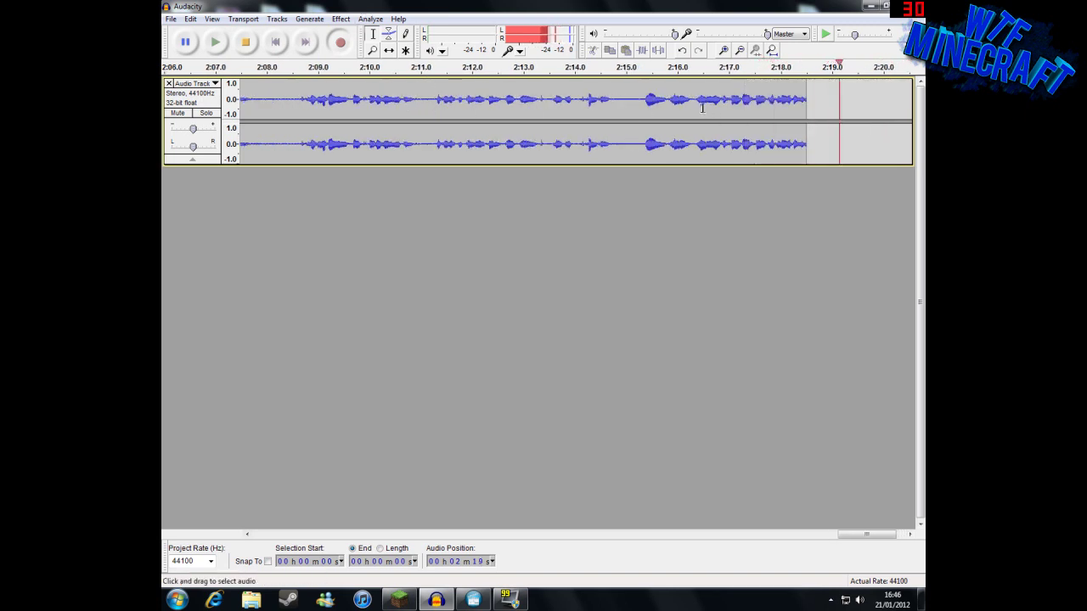
{"action": "left_click", "coordinate": [312, 19]}
{"action": "left_click", "coordinate": [316, 20]}
{"action": "left_click", "coordinate": [340, 19]}
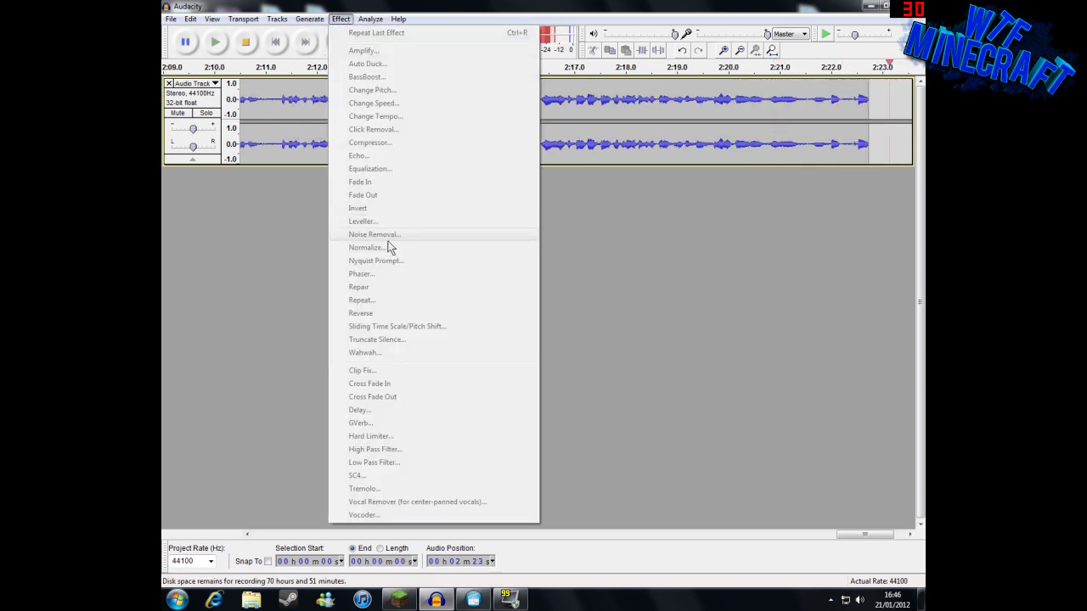
{"action": "left_click", "coordinate": [816, 10]}
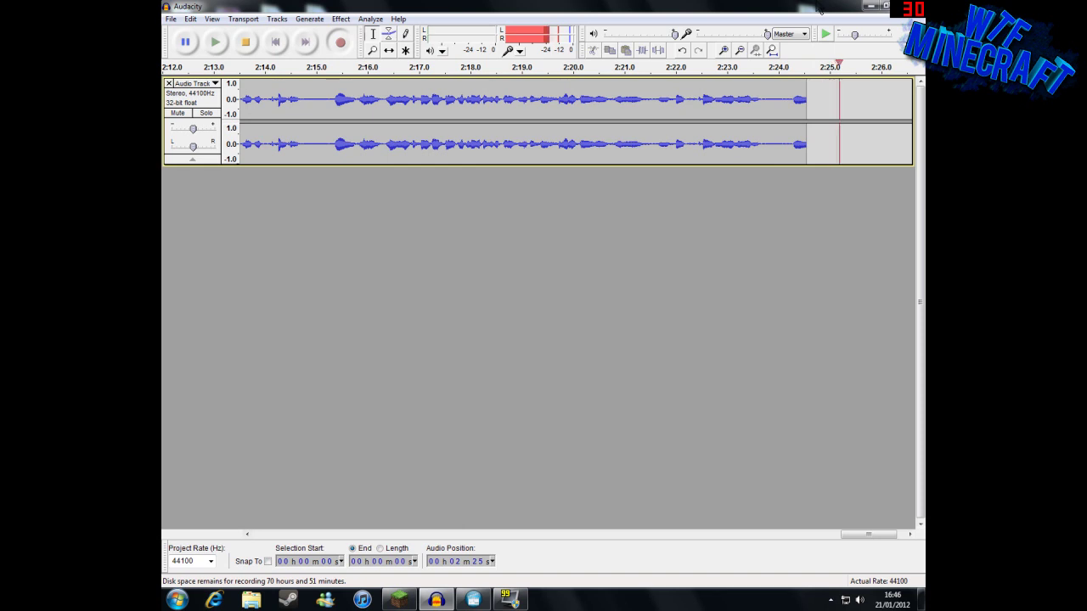
{"action": "left_click", "coordinate": [870, 5]}
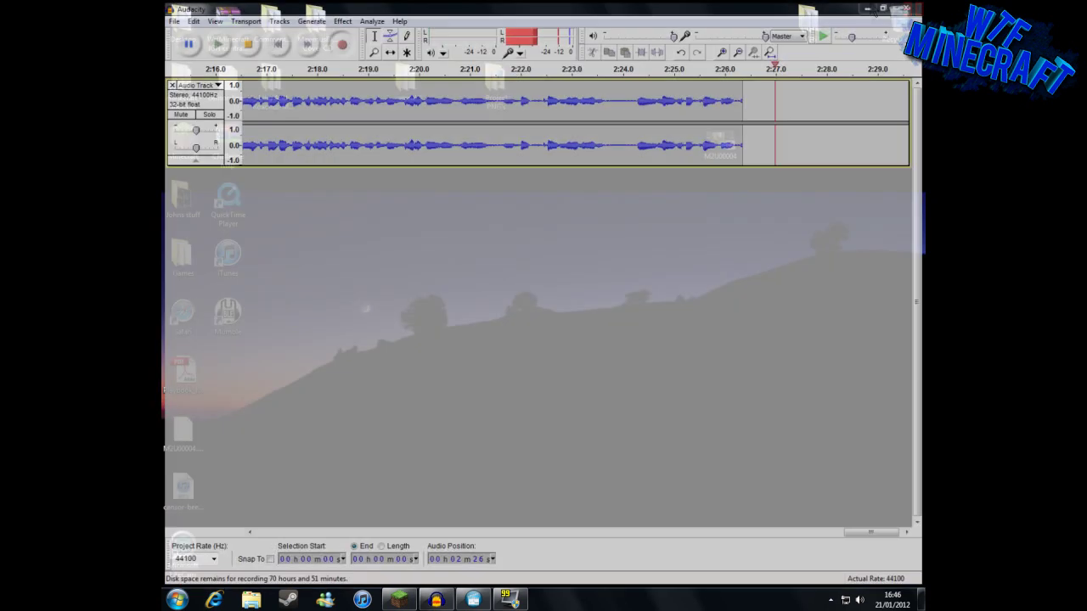
Step: Switch to Vegas Movie Studio HD Platinum and place the playhead at about 00:07:05 on the timeline
{"action": "left_click", "coordinate": [474, 600]}
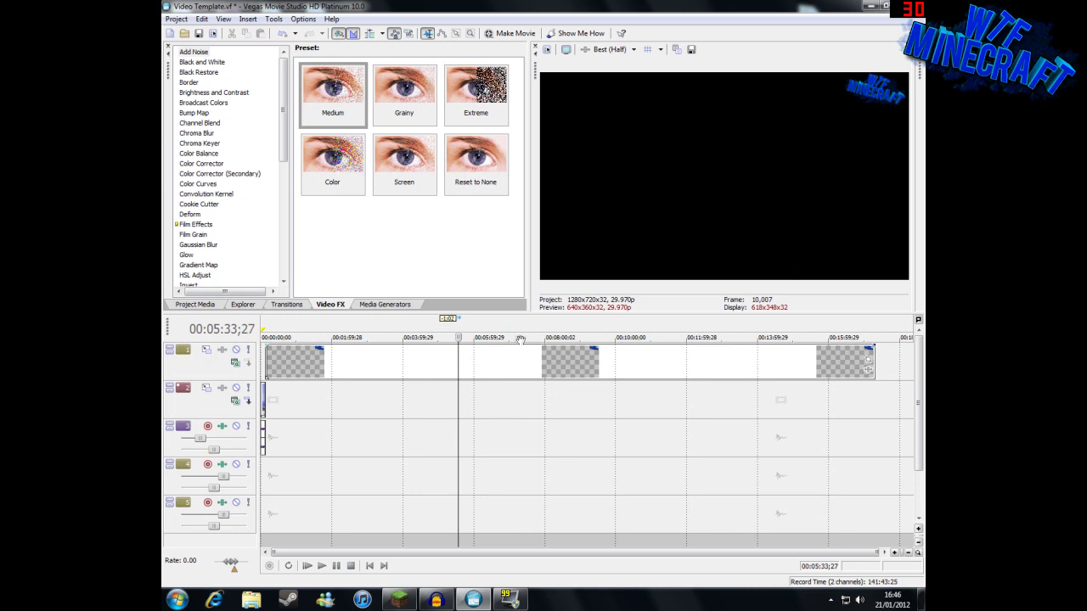
{"action": "left_click", "coordinate": [475, 331]}
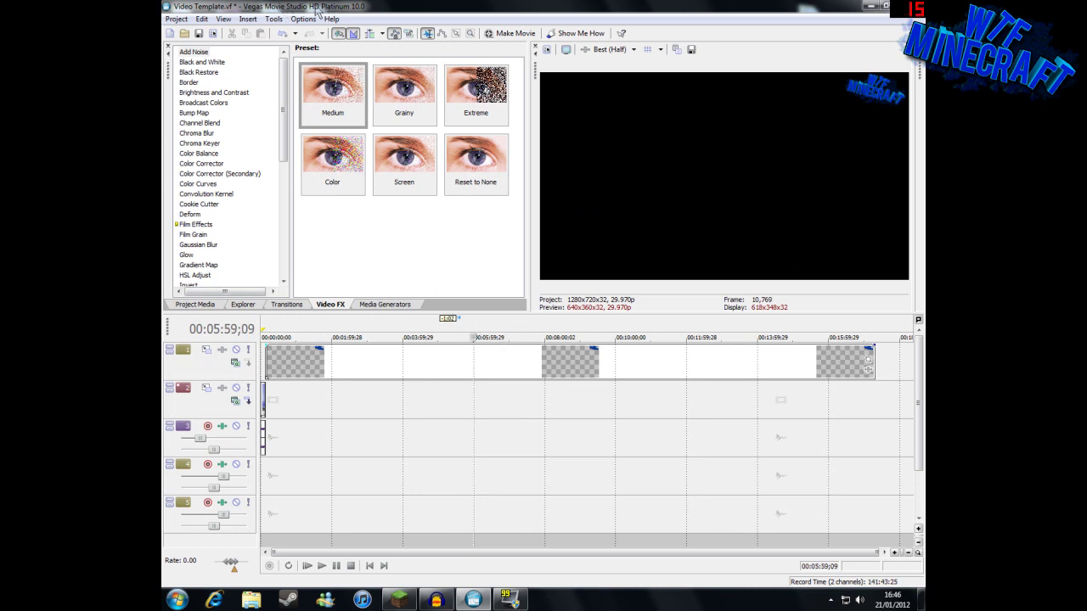
{"action": "left_click", "coordinate": [435, 600]}
{"action": "left_click", "coordinate": [435, 600]}
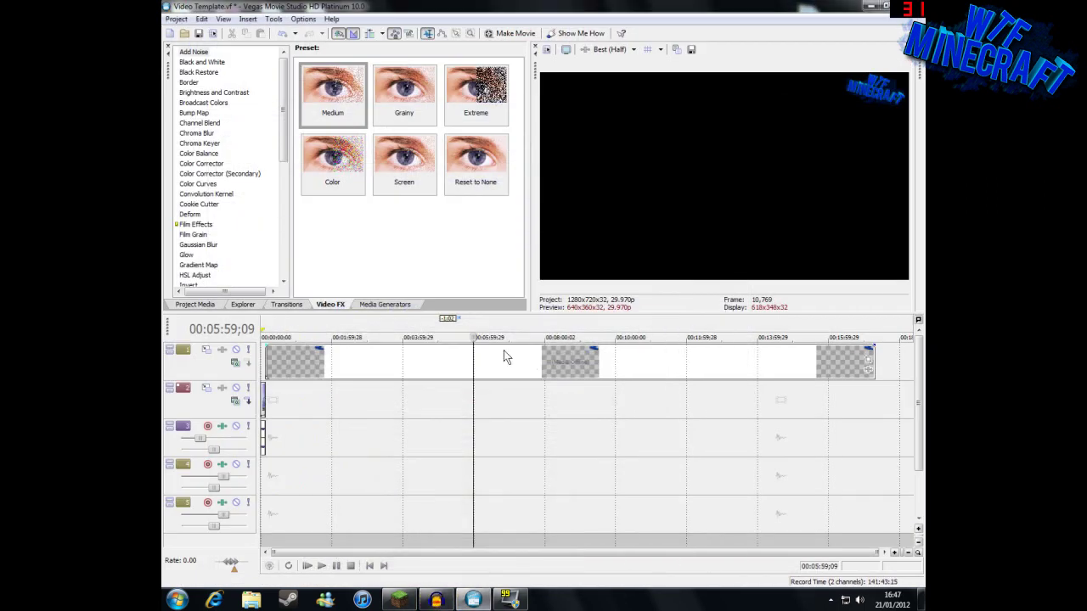
{"action": "left_click", "coordinate": [513, 331]}
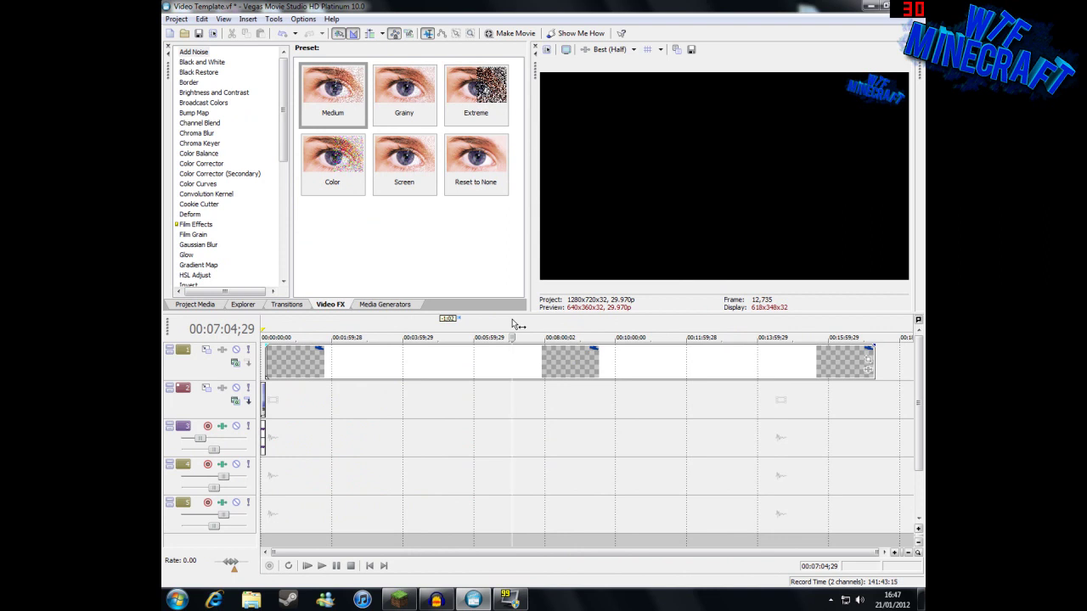
Step: Examine the video effects list and the presets of Color Corrector (Secondary), Cookie Cutter, Add Noise, and Brightness and Contrast
{"action": "left_click", "coordinate": [297, 307]}
{"action": "left_click", "coordinate": [328, 304]}
{"action": "scroll", "coordinate": [284, 126], "scroll_direction": "down", "scroll_amount": 2}
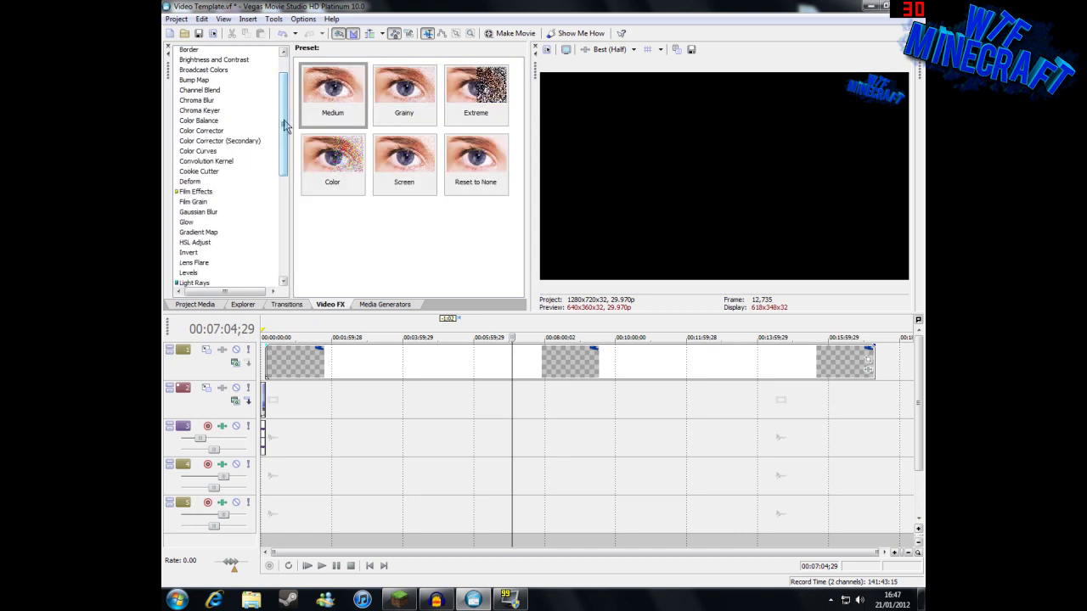
{"action": "mouse_move", "coordinate": [286, 126]}
{"action": "left_mouse_down"}
{"action": "mouse_move", "coordinate": [289, 249]}
{"action": "mouse_move", "coordinate": [288, 104]}
{"action": "mouse_move", "coordinate": [281, 243]}
{"action": "mouse_move", "coordinate": [286, 127]}
{"action": "left_mouse_up"}
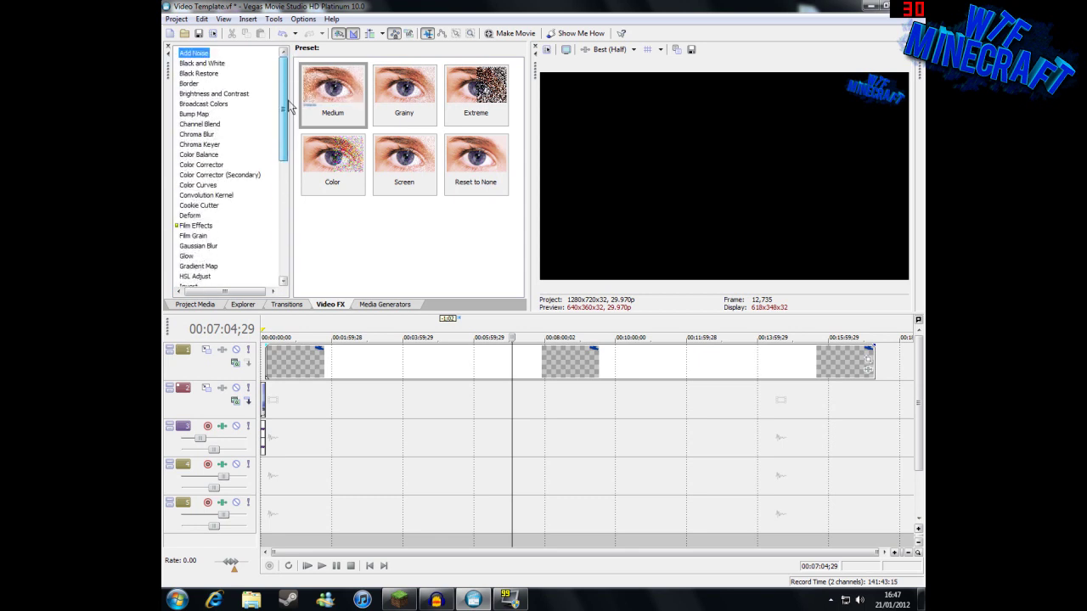
{"action": "left_click", "coordinate": [223, 176]}
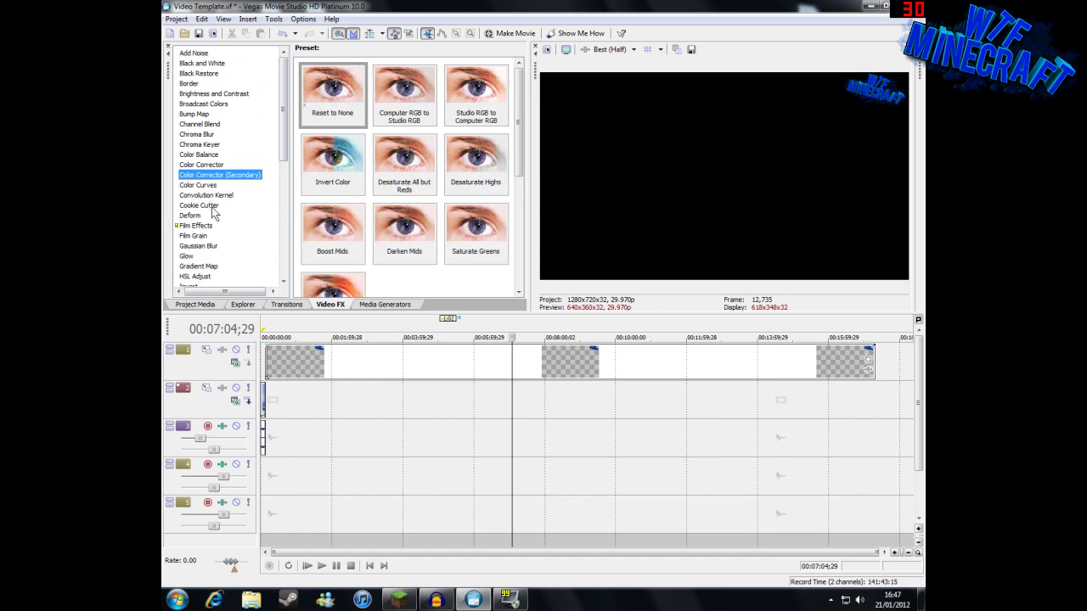
{"action": "left_click", "coordinate": [212, 208]}
{"action": "left_click", "coordinate": [203, 54]}
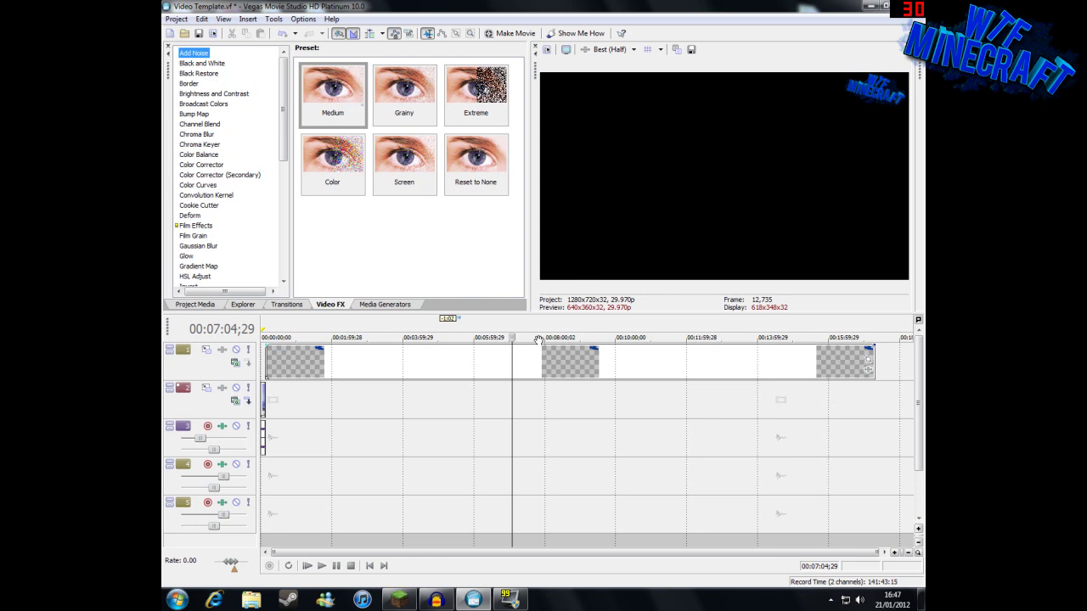
{"action": "mouse_move", "coordinate": [282, 102]}
{"action": "left_mouse_down"}
{"action": "mouse_move", "coordinate": [284, 121]}
{"action": "mouse_move", "coordinate": [276, 94]}
{"action": "left_mouse_up"}
{"action": "left_click", "coordinate": [235, 94]}
{"action": "left_click_drag", "start_coordinate": [522, 103], "coordinate": [523, 178]}
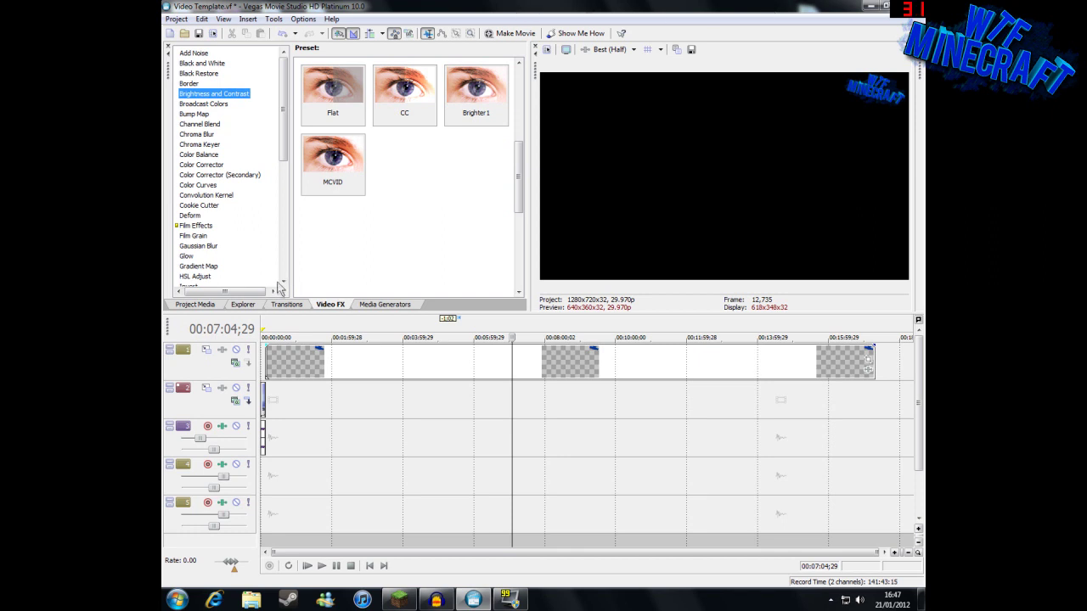
Step: Add the nine javaw 2012-01-18 recordings from the Recorded videos folder to track 2 and preview them near the end and start
{"action": "left_click", "coordinate": [243, 303]}
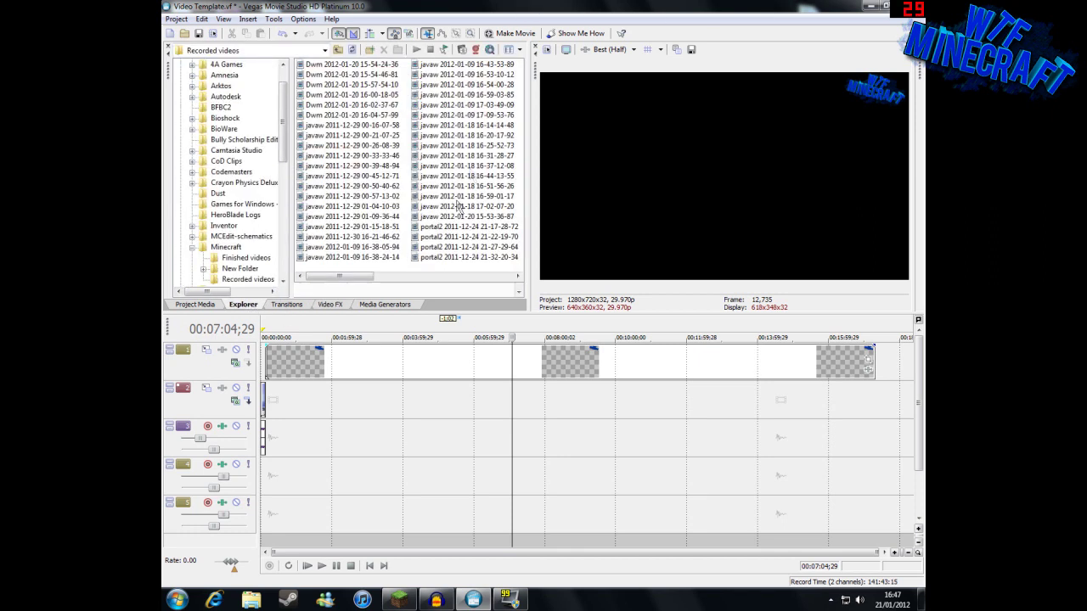
{"action": "left_click", "coordinate": [448, 127]}
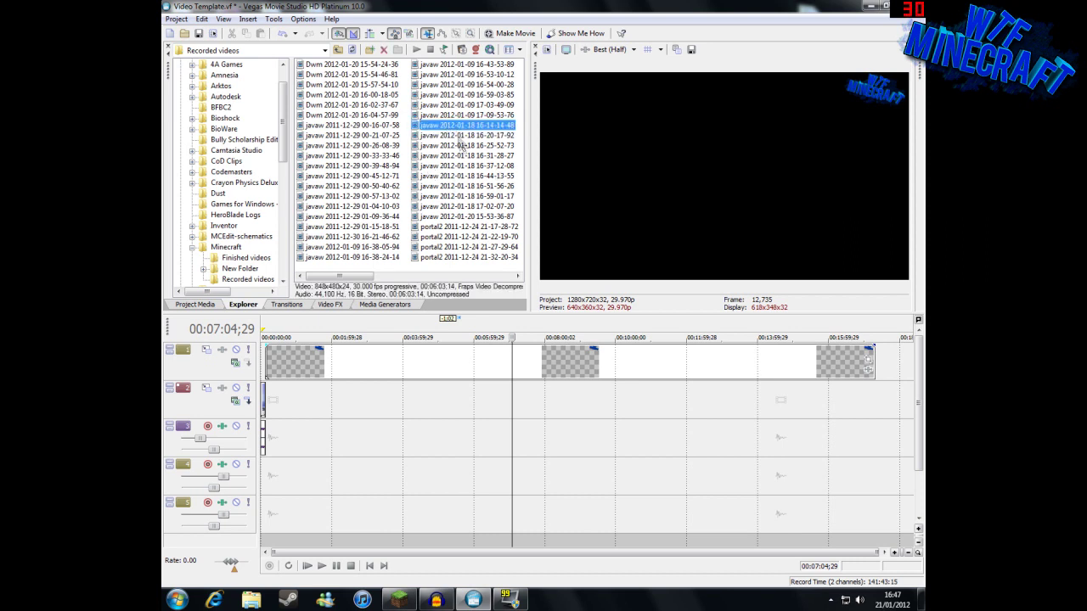
{"action": "left_click", "coordinate": [487, 207], "text": "shift"}
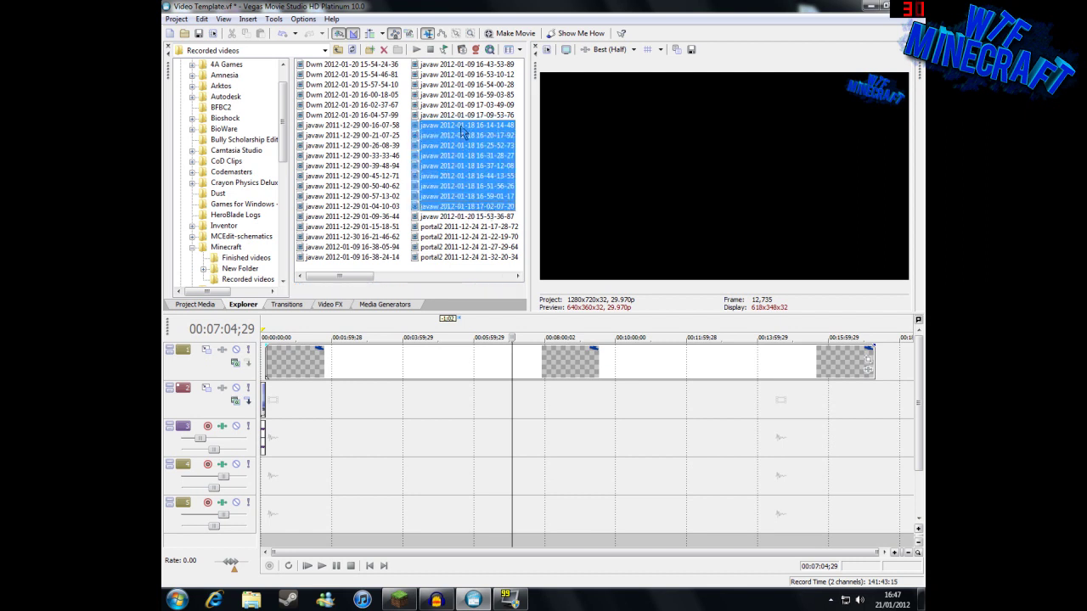
{"action": "left_click_drag", "start_coordinate": [461, 129], "coordinate": [299, 402]}
{"action": "scroll", "coordinate": [354, 403], "scroll_direction": "down", "scroll_amount": 3}
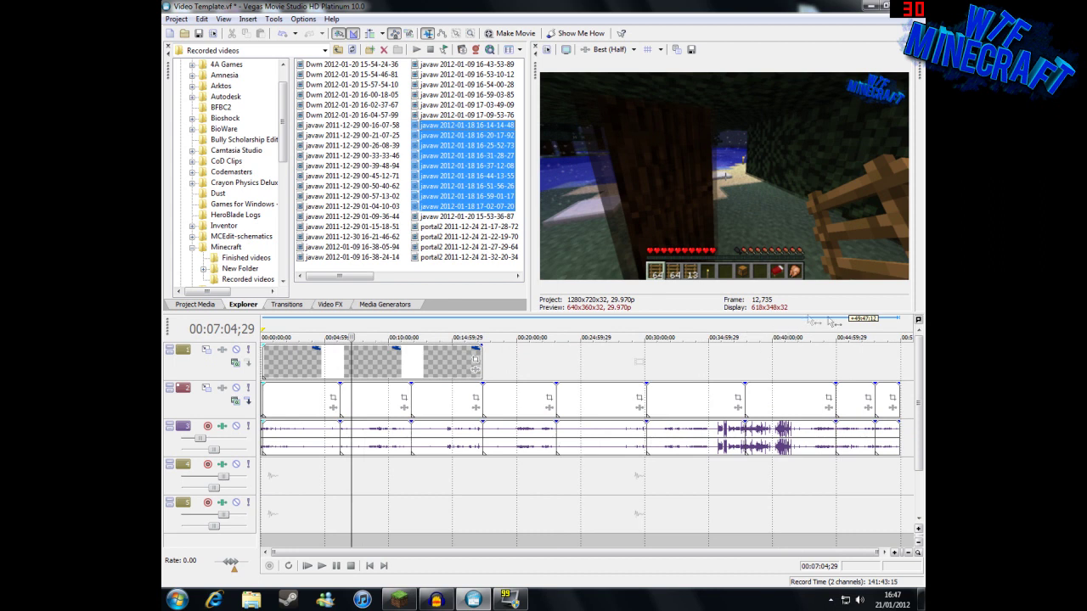
{"action": "left_click", "coordinate": [874, 329]}
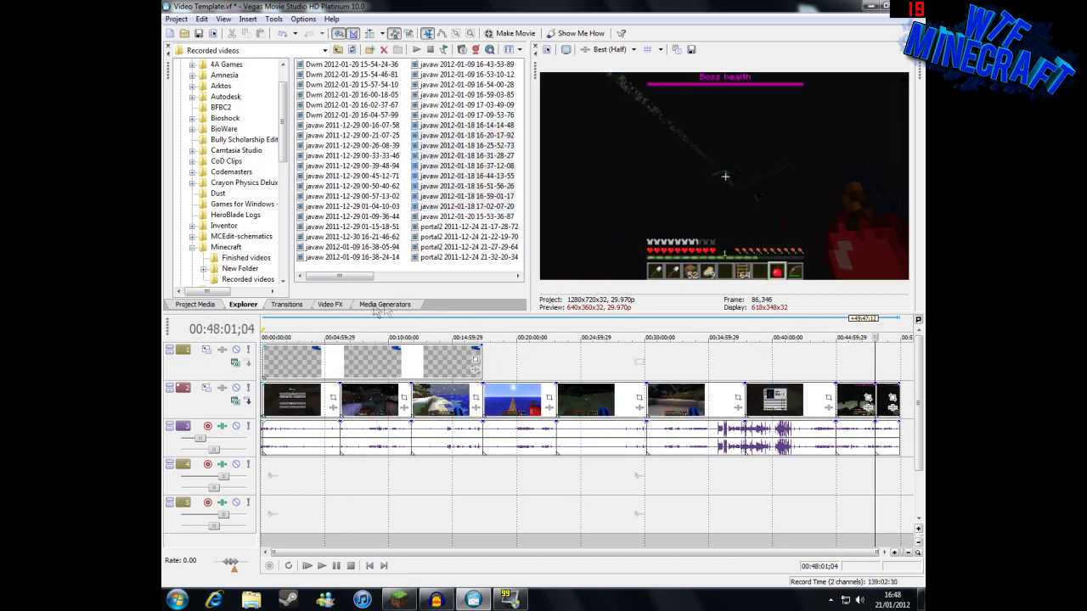
{"action": "left_click", "coordinate": [294, 326]}
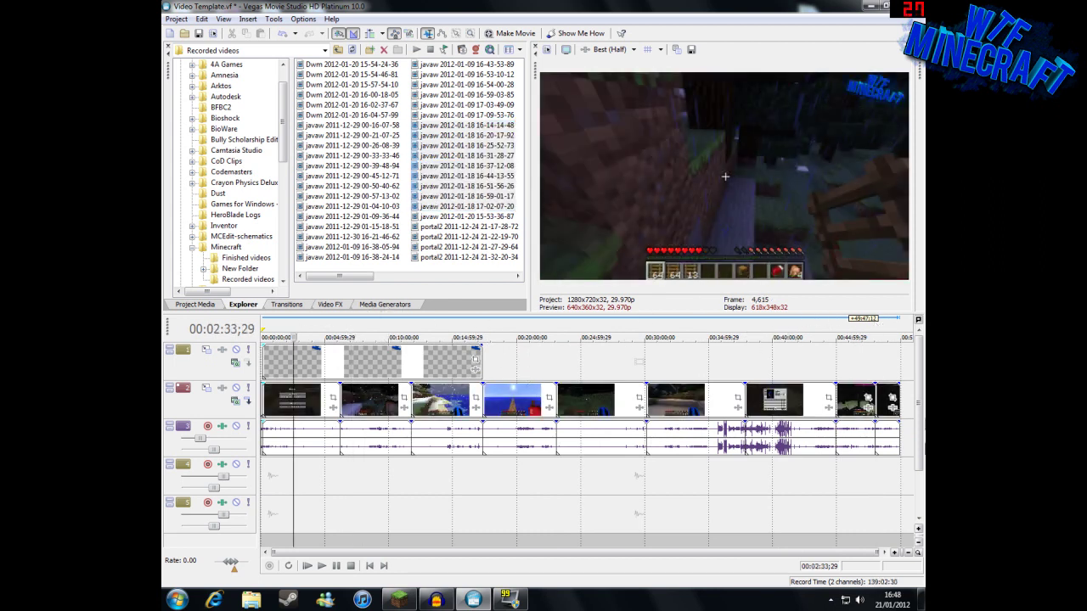
Step: Add the Ep73 WAV commentary from the desktop's Commentaries folder to the start of audio track 4
{"action": "left_click", "coordinate": [921, 600]}
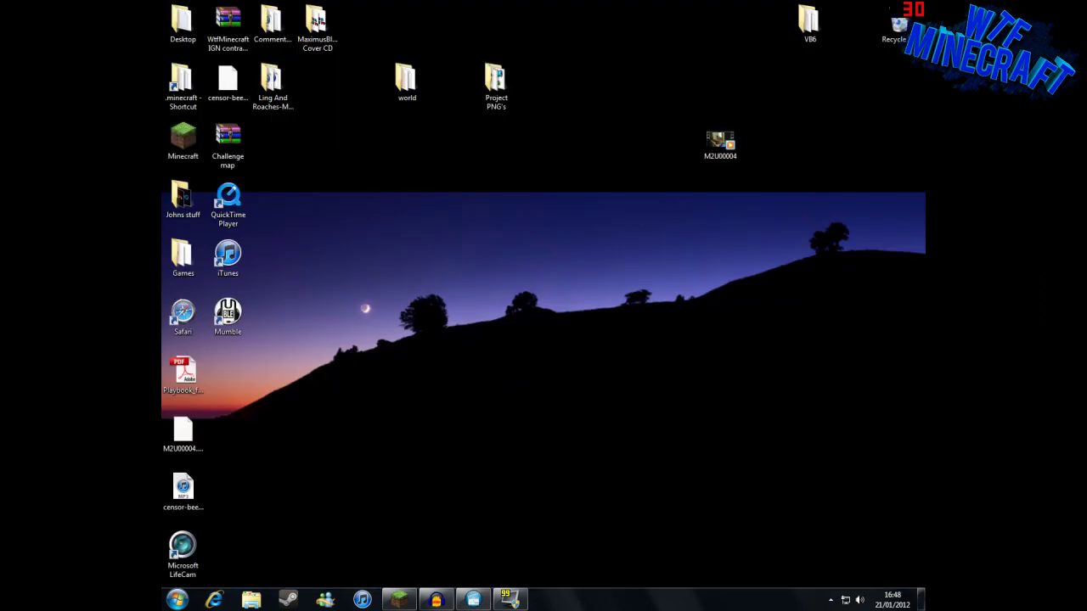
{"action": "double_click", "coordinate": [271, 22]}
{"action": "scroll", "coordinate": [384, 323], "scroll_direction": "down", "scroll_amount": 5}
{"action": "left_click", "coordinate": [328, 263]}
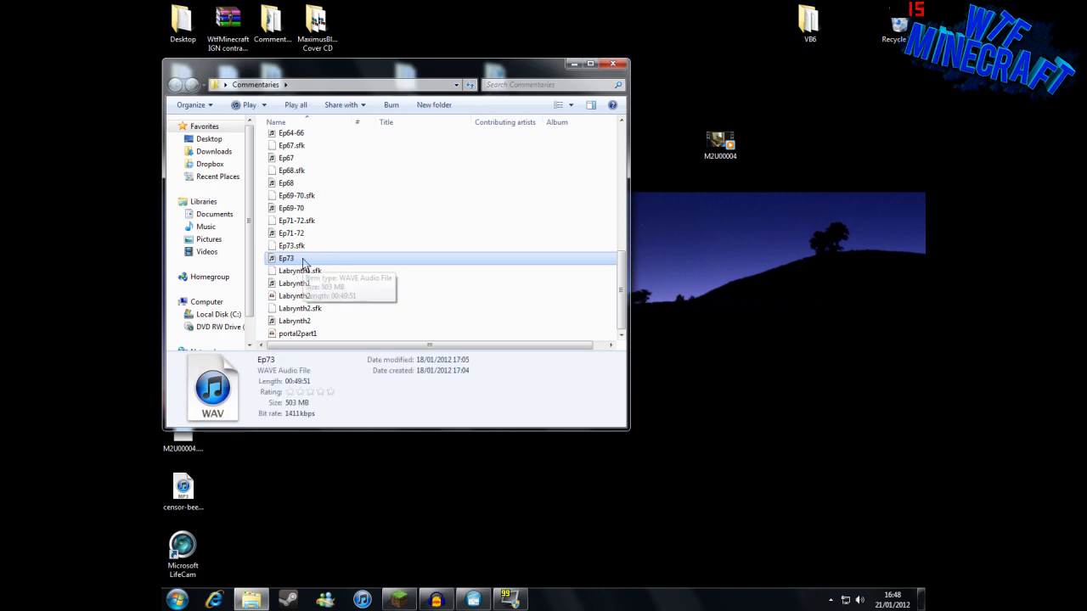
{"action": "left_click_drag", "start_coordinate": [316, 259], "coordinate": [272, 480]}
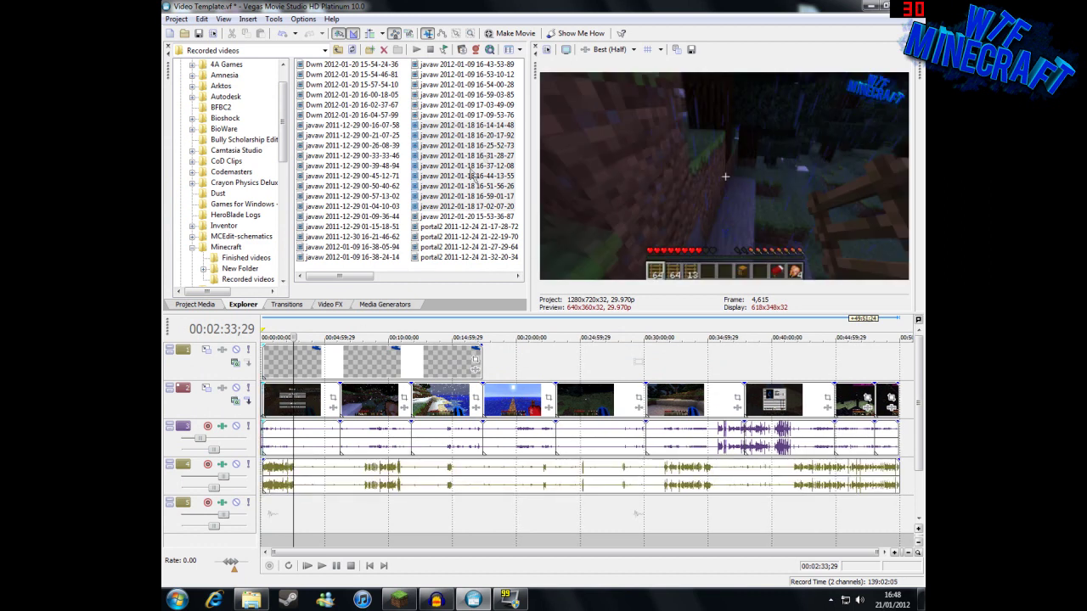
Step: Examine the end of the timeline and the spot near 00:02:39 where the first stretch of commentary stops
{"action": "left_click", "coordinate": [335, 429]}
{"action": "left_click", "coordinate": [889, 437]}
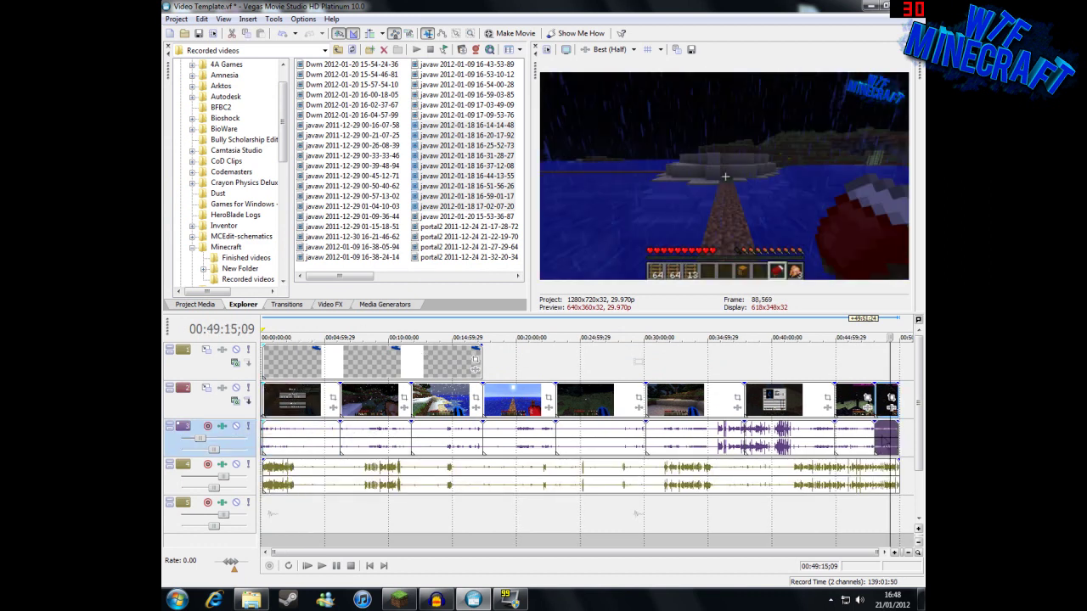
{"action": "left_click", "coordinate": [295, 397]}
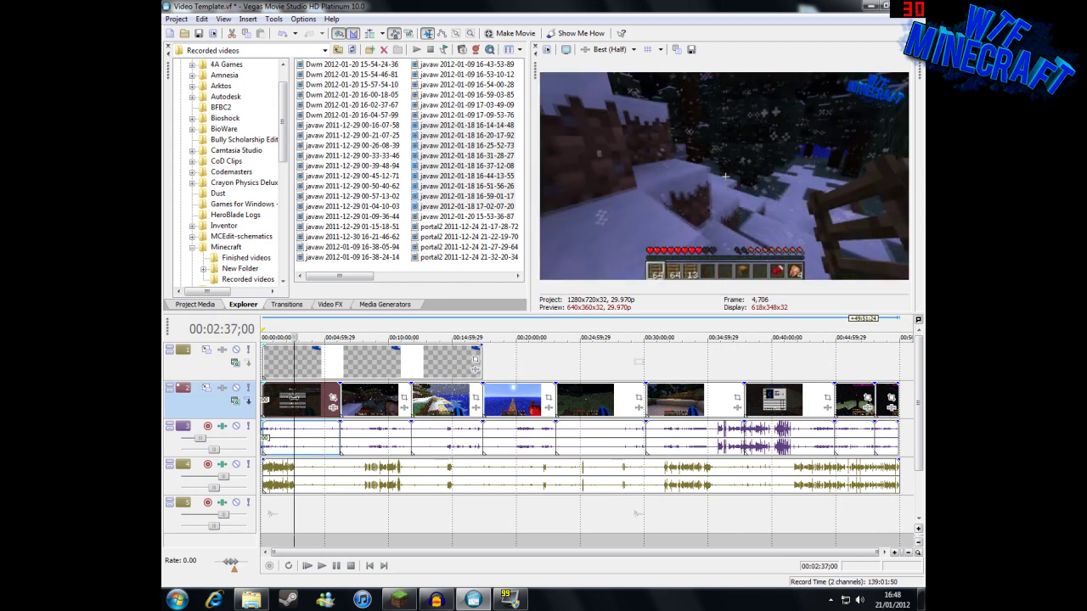
{"action": "left_click", "coordinate": [890, 437]}
{"action": "left_click", "coordinate": [296, 399]}
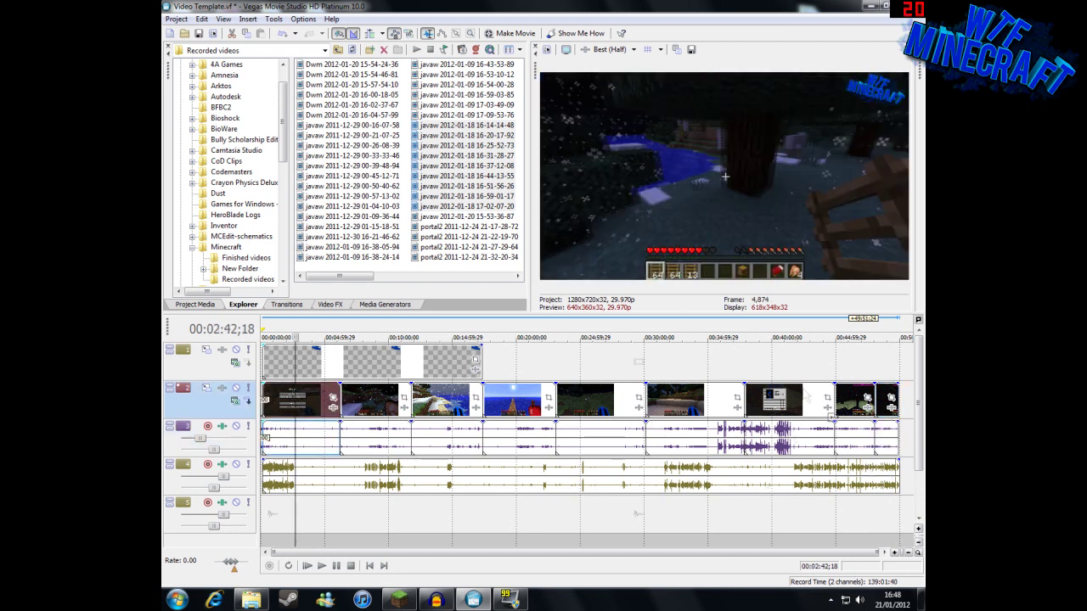
{"action": "left_click_drag", "start_coordinate": [370, 327], "coordinate": [319, 327]}
{"action": "left_click", "coordinate": [894, 439]}
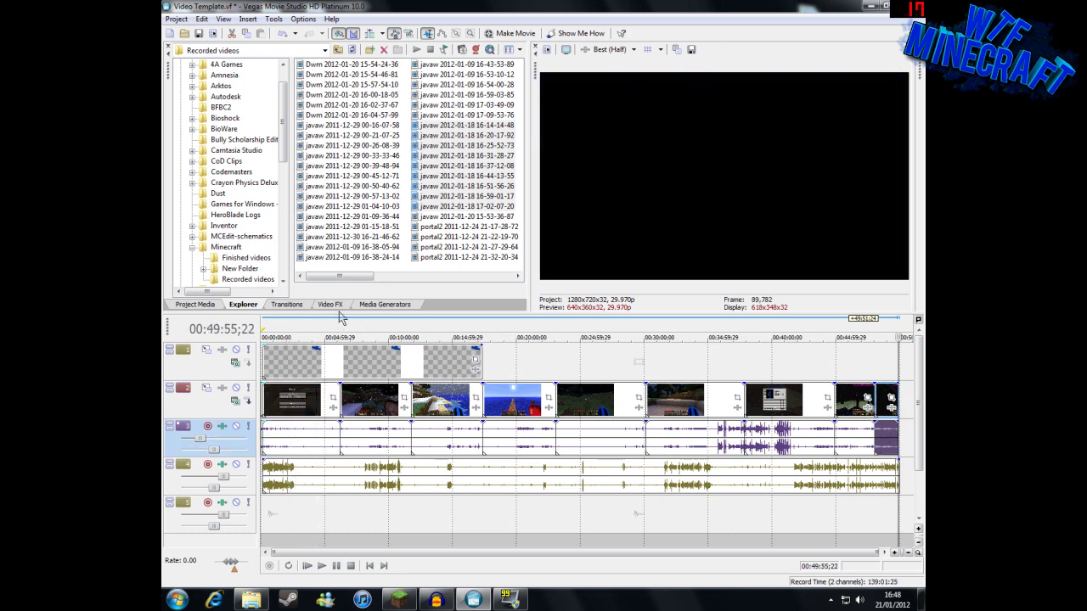
{"action": "left_click", "coordinate": [295, 319]}
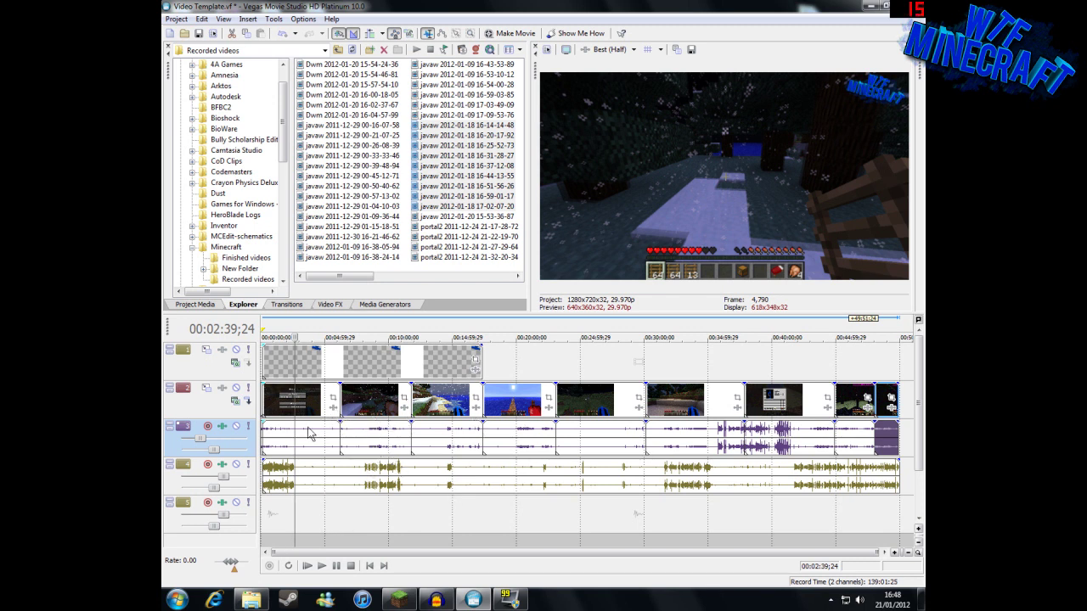
{"action": "scroll", "coordinate": [321, 483], "scroll_direction": "up", "scroll_amount": 5}
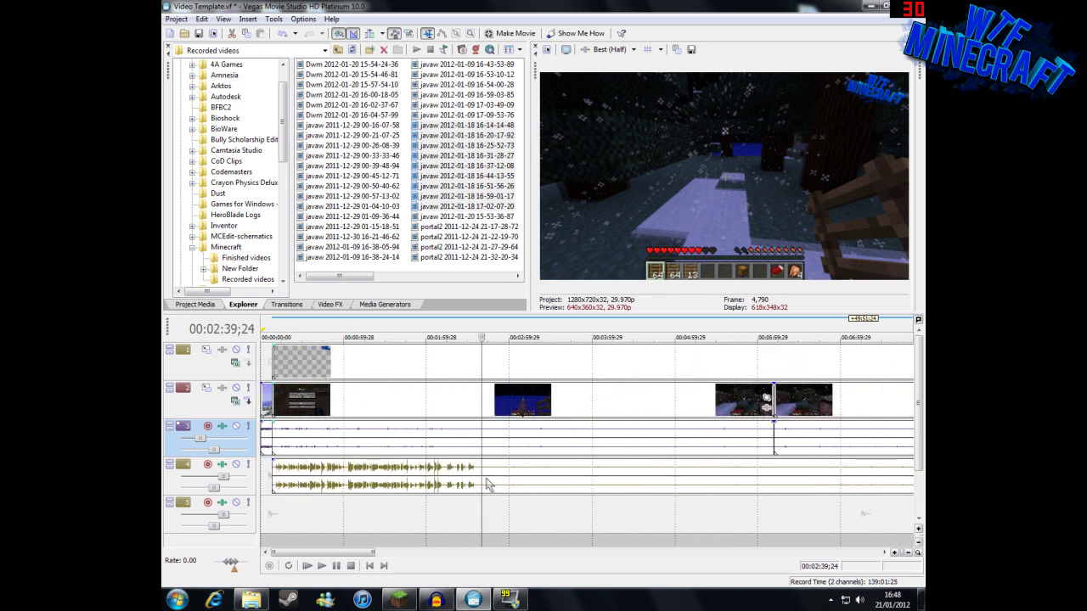
{"action": "scroll", "coordinate": [509, 484], "scroll_direction": "down", "scroll_amount": 5}
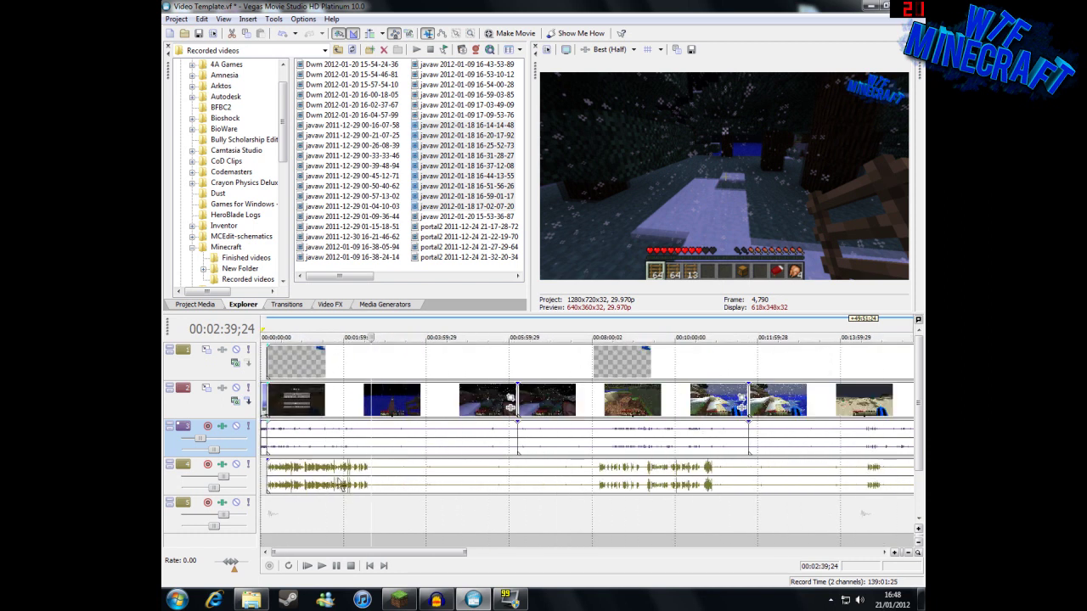
Step: Place the playhead at about 00:02:35, right after the first stretch of commentary on track 4
{"action": "left_click", "coordinate": [510, 599]}
{"action": "scroll", "coordinate": [399, 482], "scroll_direction": "up", "scroll_amount": 5}
{"action": "left_click", "coordinate": [543, 480]}
{"action": "left_click", "coordinate": [540, 478]}
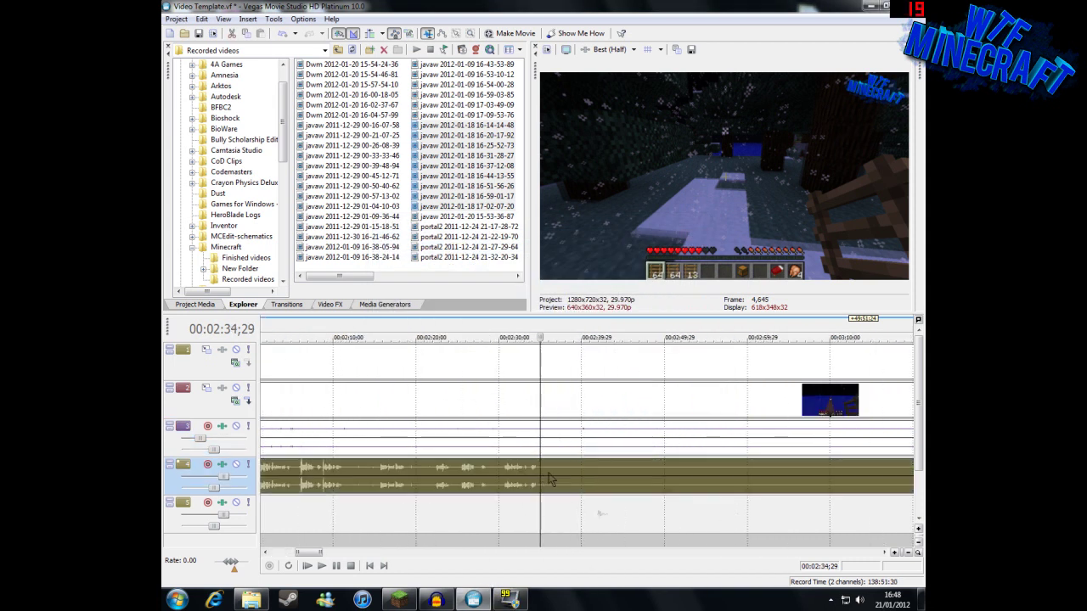
{"action": "left_click", "coordinate": [548, 480]}
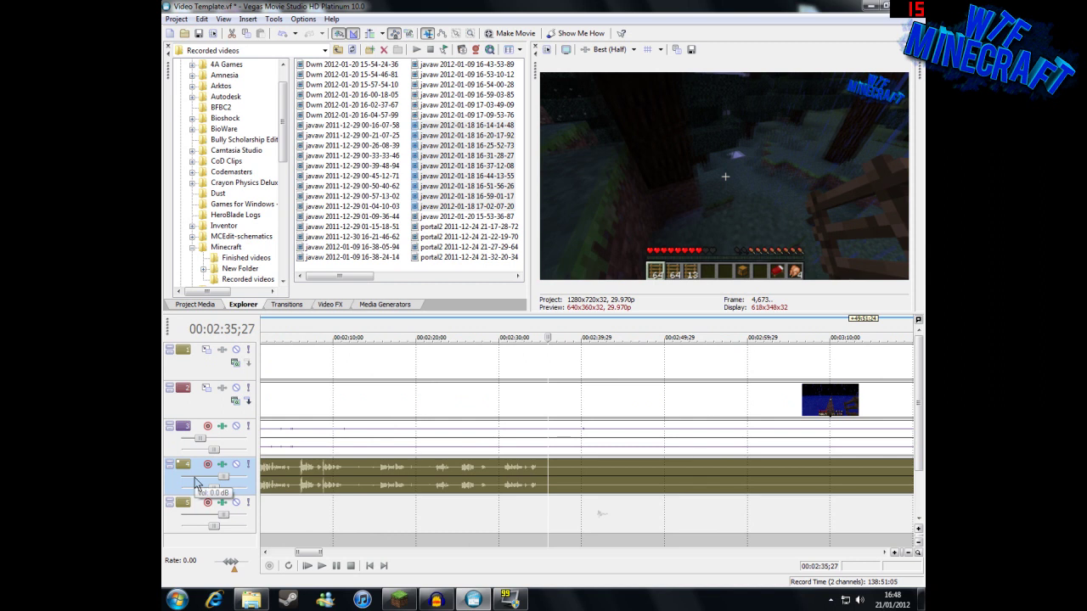
{"action": "right_click", "coordinate": [173, 492]}
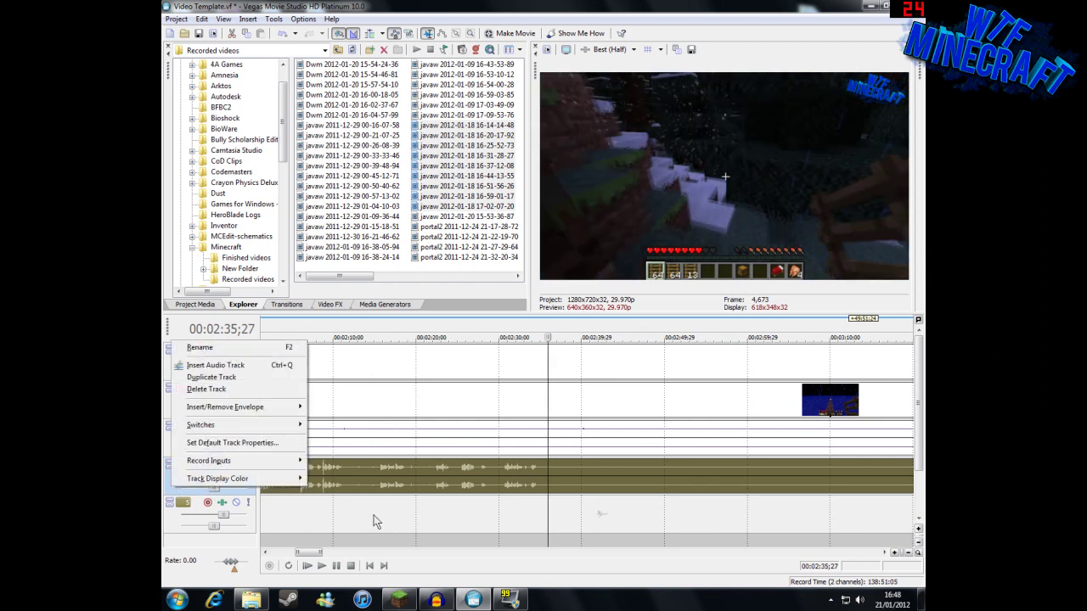
{"action": "left_click", "coordinate": [545, 569]}
{"action": "left_click", "coordinate": [542, 479]}
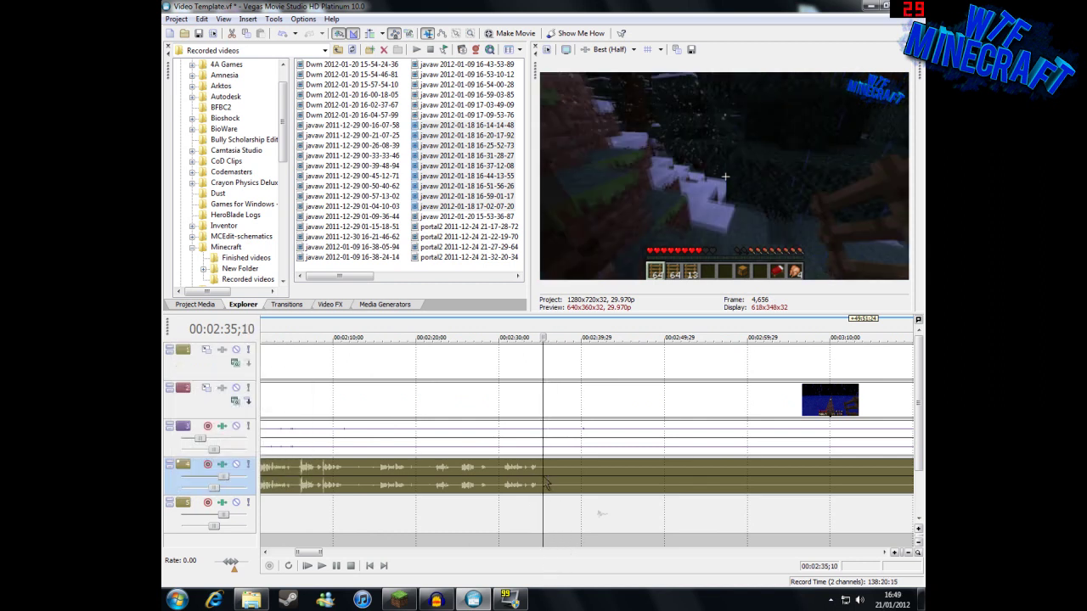
Step: Split the first gameplay clip, its audio and the commentary at 00:02:35;08
{"action": "left_click", "coordinate": [541, 417]}
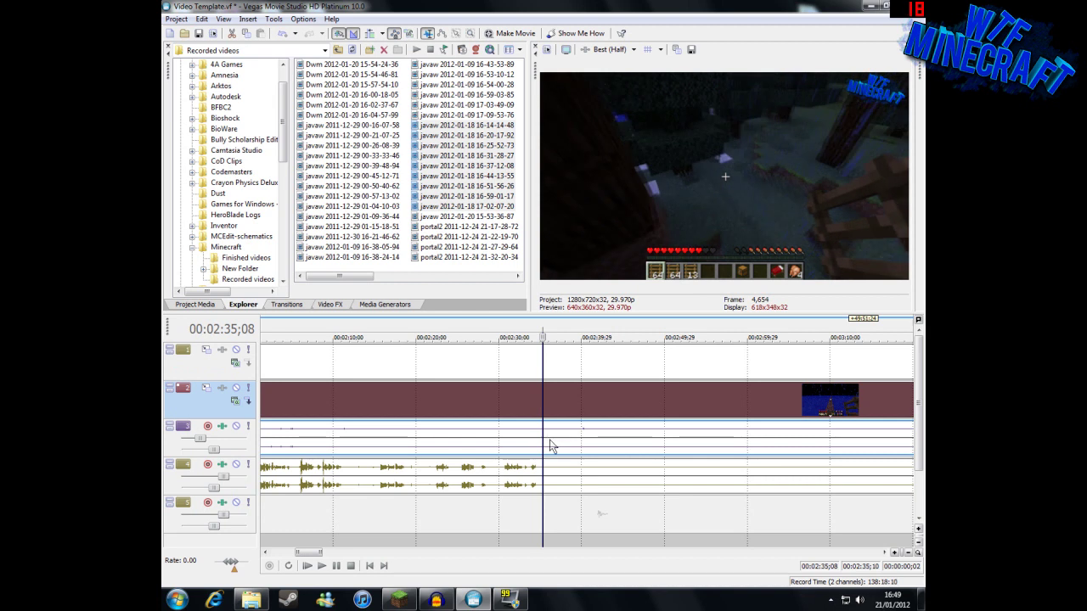
{"action": "scroll", "coordinate": [552, 449], "scroll_direction": "down", "scroll_amount": 3}
{"action": "left_click", "coordinate": [600, 481]}
{"action": "scroll", "coordinate": [600, 471], "scroll_direction": "down", "scroll_amount": 5}
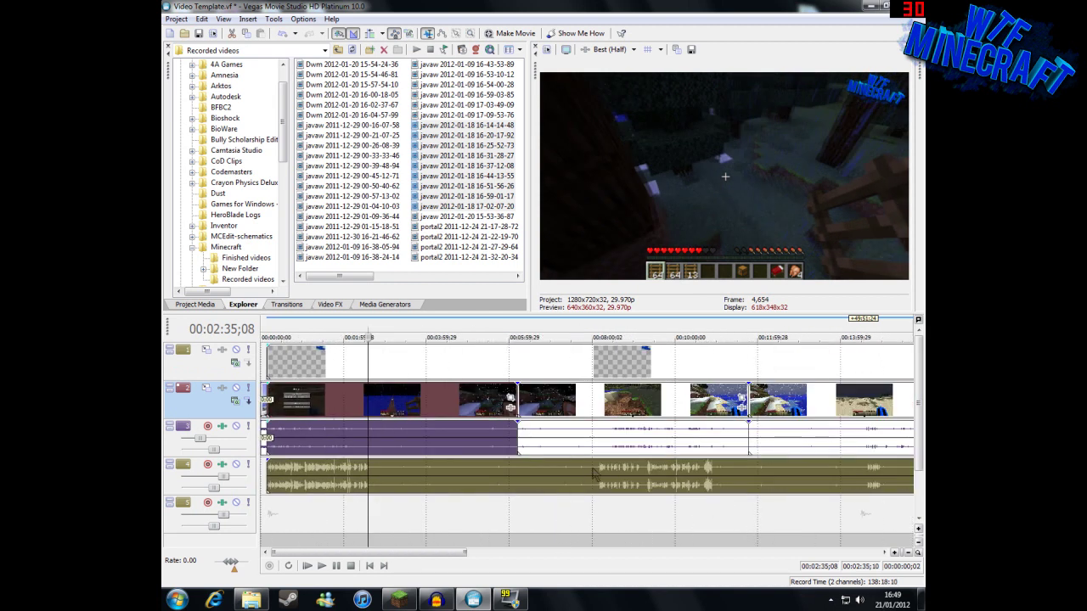
{"action": "scroll", "coordinate": [422, 482], "scroll_direction": "down", "scroll_amount": 3}
{"action": "key", "text": "Delete"}
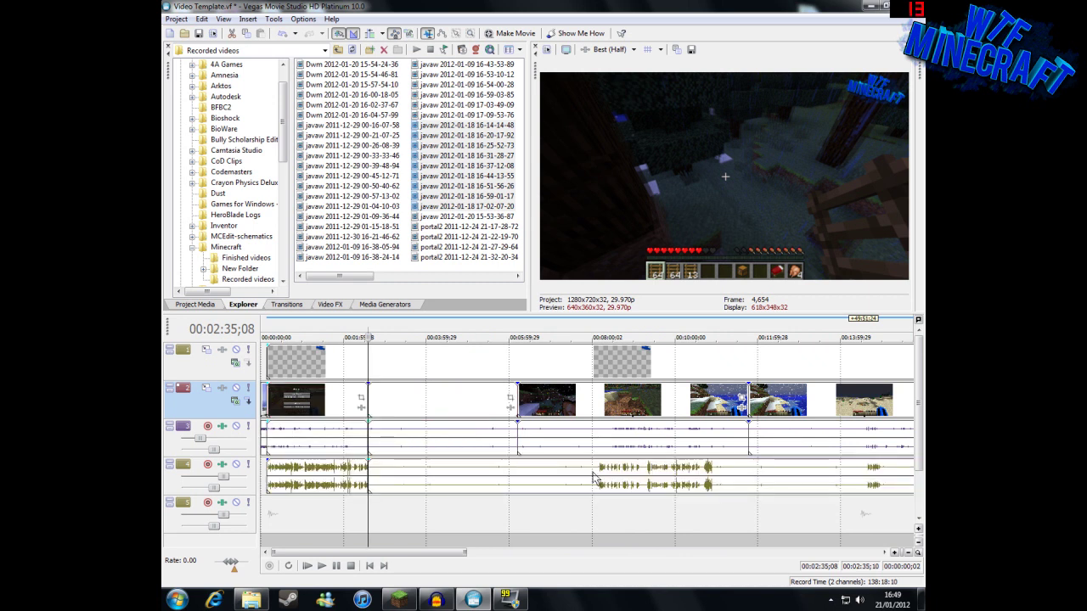
{"action": "key", "text": "ctrl+z"}
Step: Split the second gameplay clip, its audio and the commentary at 00:08:09;09, just before the commentary resumes
{"action": "left_click", "coordinate": [594, 478]}
{"action": "left_click", "coordinate": [597, 481]}
{"action": "scroll", "coordinate": [607, 481], "scroll_direction": "up", "scroll_amount": 6}
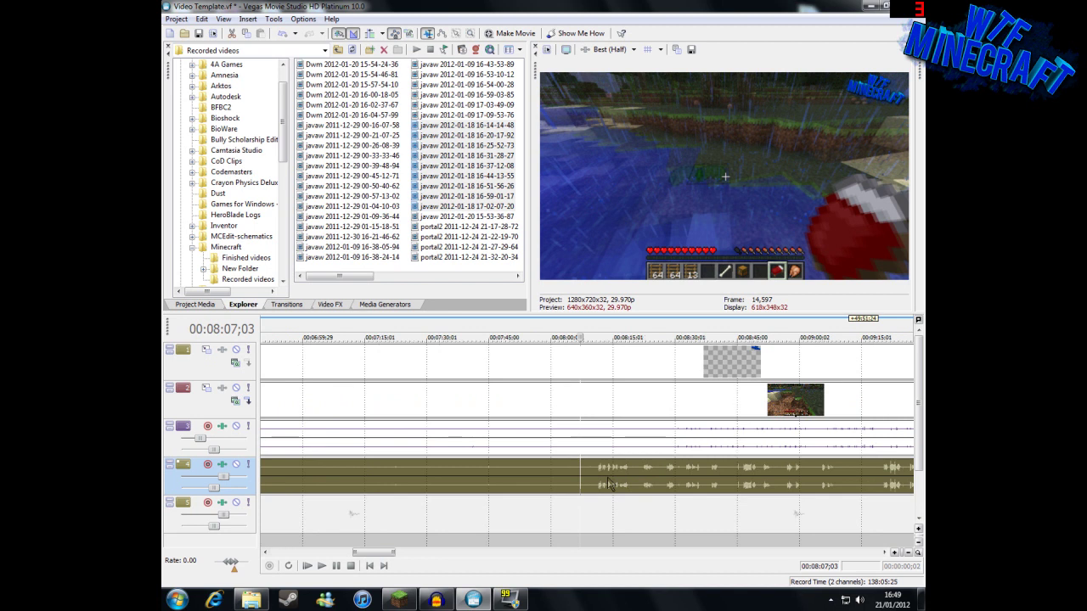
{"action": "left_click", "coordinate": [617, 481]}
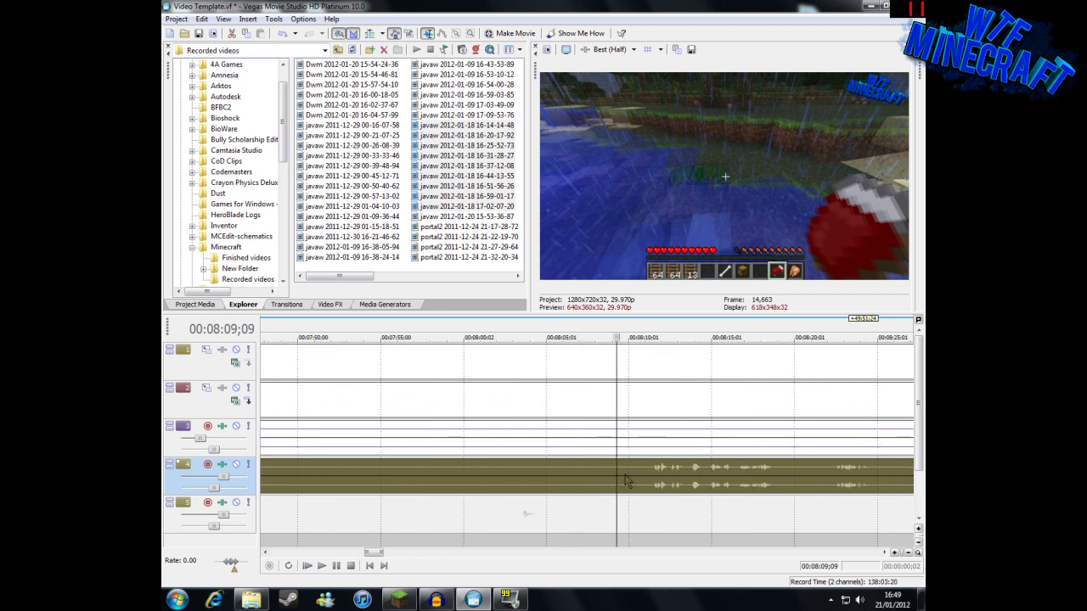
{"action": "scroll", "coordinate": [623, 481], "scroll_direction": "down", "scroll_amount": 4}
{"action": "scroll", "coordinate": [635, 477], "scroll_direction": "down", "scroll_amount": 4}
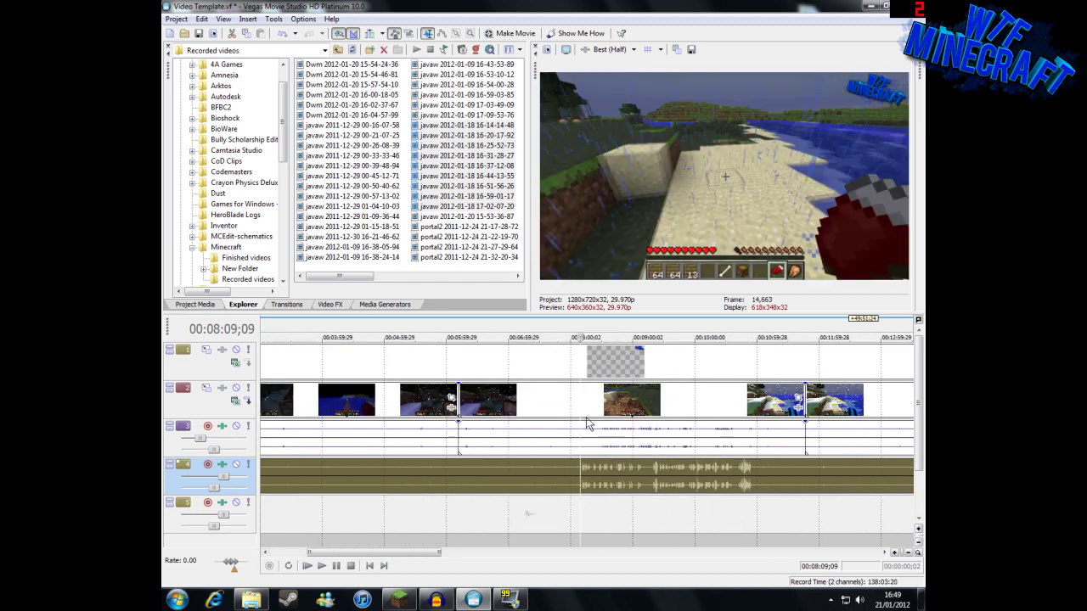
{"action": "left_click", "coordinate": [593, 408]}
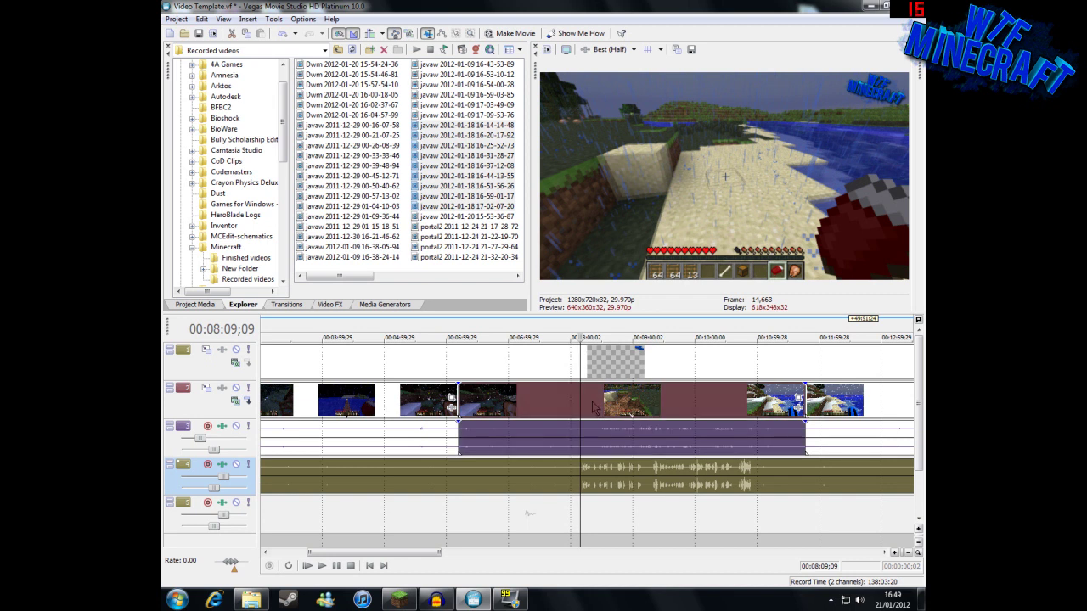
{"action": "key", "text": "s"}
{"action": "scroll", "coordinate": [537, 442], "scroll_direction": "down", "scroll_amount": 5}
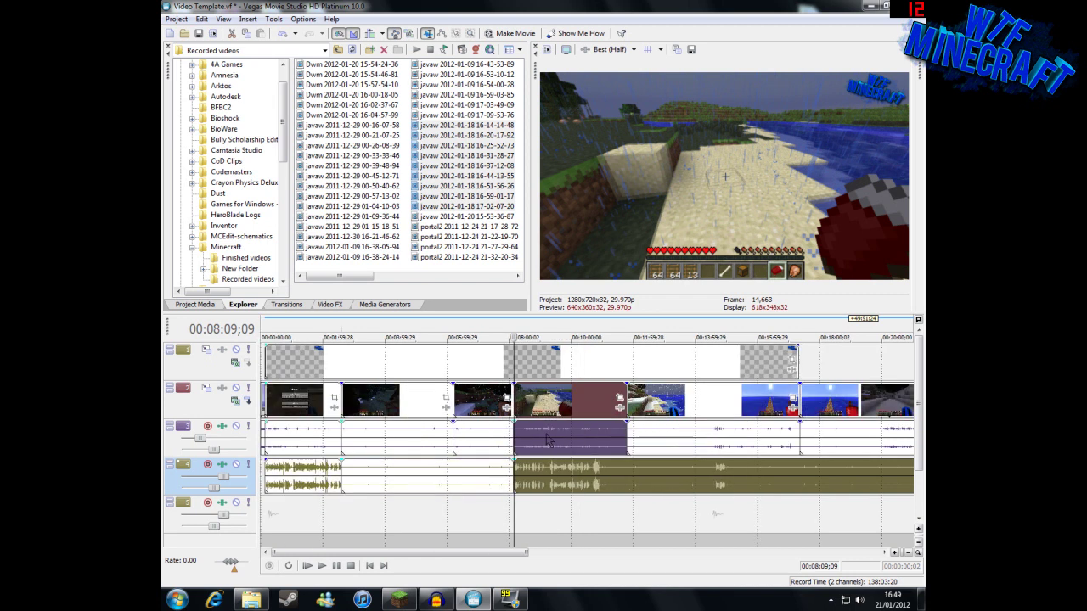
Step: Delete the silent section between the two cuts and move all following gameplay and commentary back to close the gap
{"action": "left_click", "coordinate": [328, 465]}
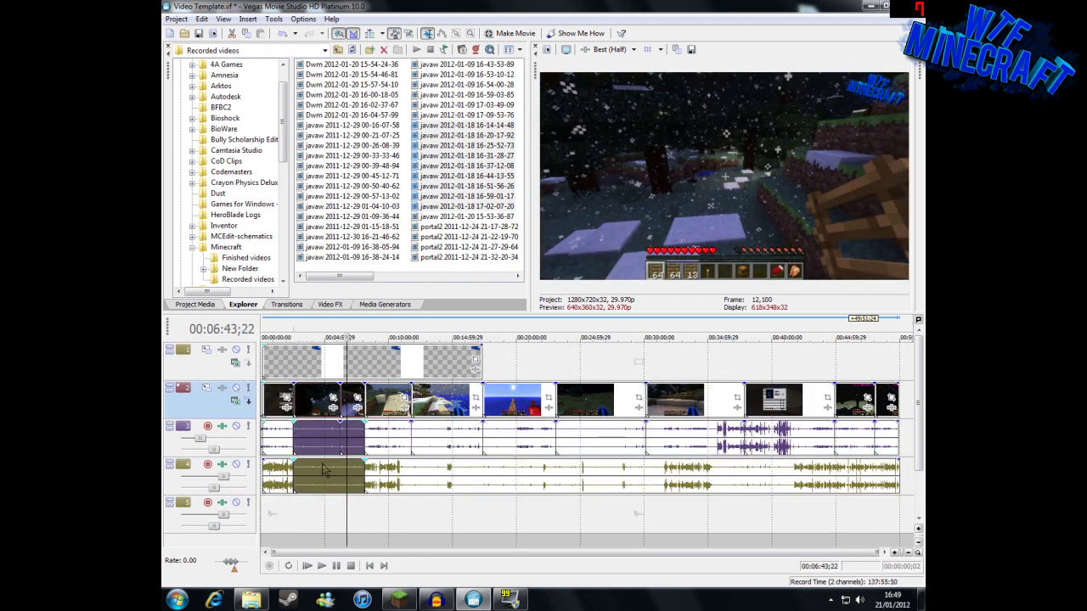
{"action": "key", "text": "Delete"}
{"action": "left_click", "coordinate": [371, 412]}
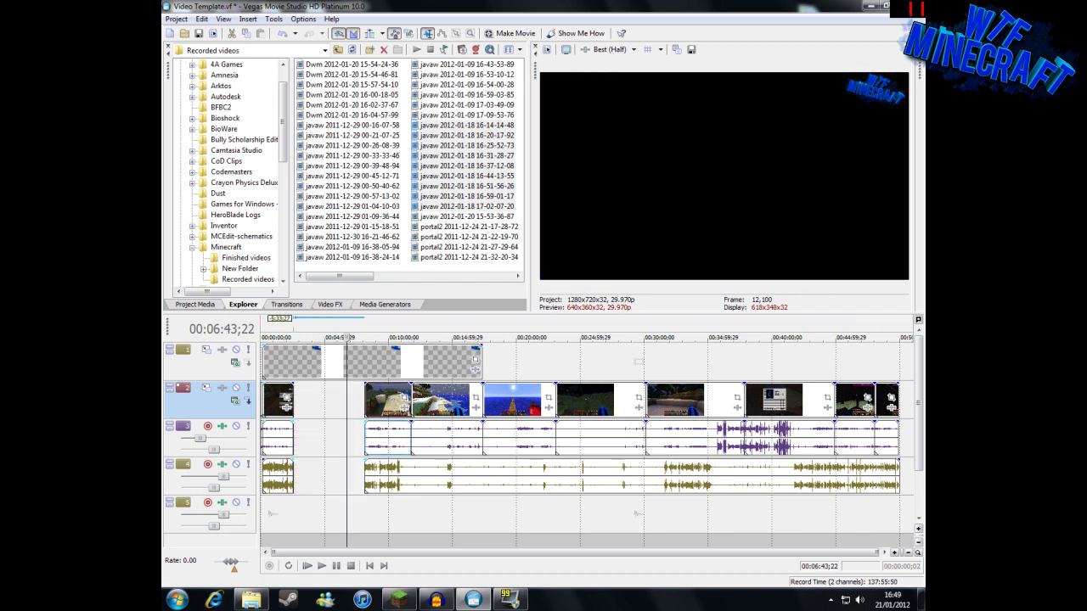
{"action": "left_click", "coordinate": [886, 482], "text": "shift"}
{"action": "scroll", "coordinate": [526, 442], "scroll_direction": "up", "scroll_amount": 4}
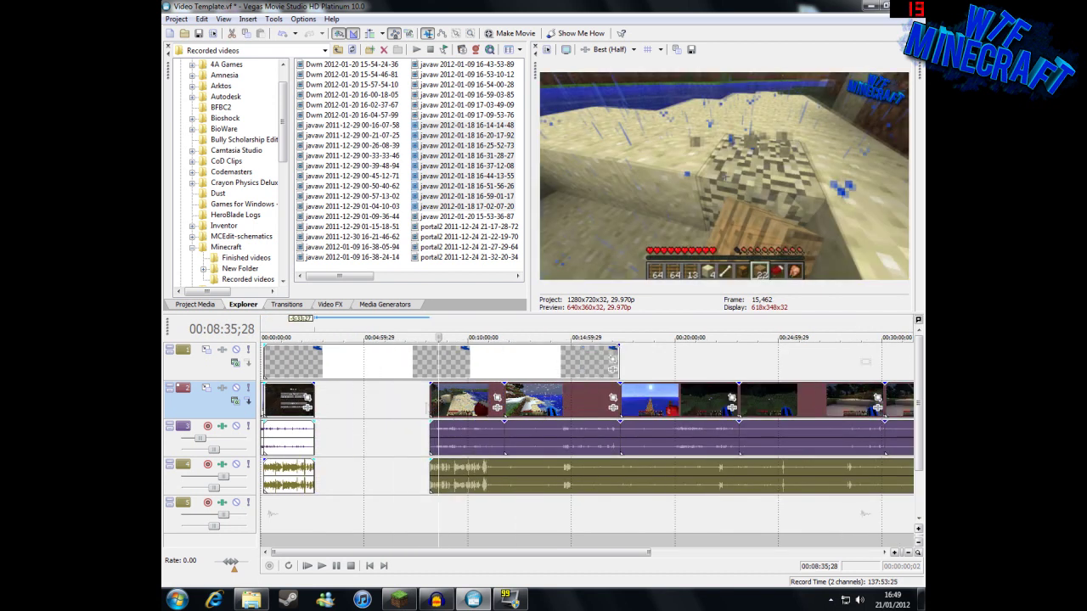
{"action": "left_click_drag", "start_coordinate": [621, 415], "coordinate": [391, 415]}
{"action": "scroll", "coordinate": [476, 492], "scroll_direction": "down", "scroll_amount": 4}
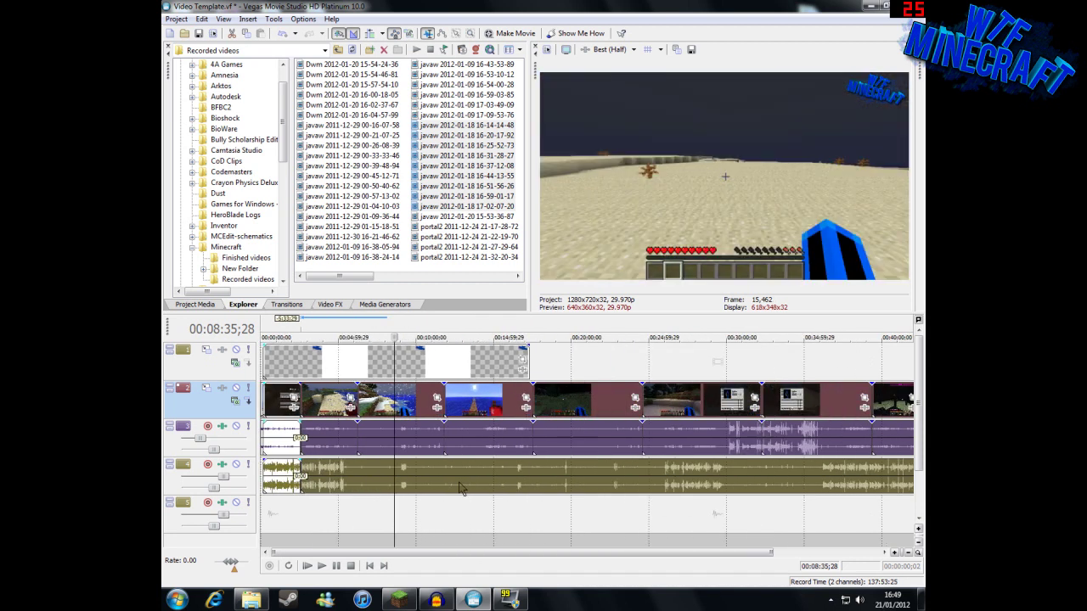
Step: Split the gameplay, its audio and the commentary at 00:09:05;18, just before the next short stretch of commentary begins
{"action": "scroll", "coordinate": [431, 361], "scroll_direction": "up", "scroll_amount": 4}
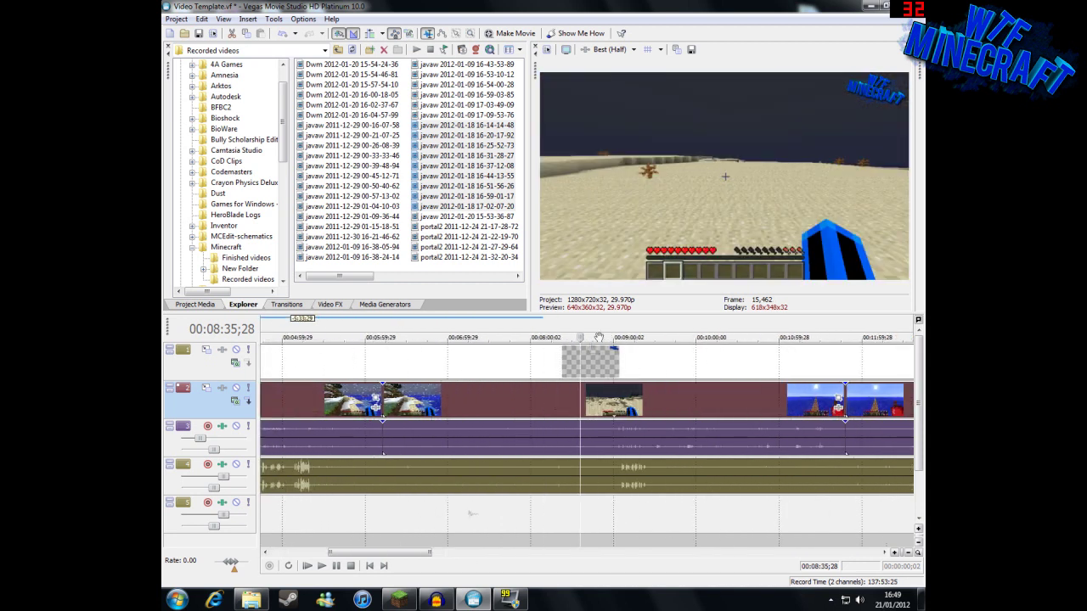
{"action": "left_click", "coordinate": [632, 337]}
{"action": "scroll", "coordinate": [632, 338], "scroll_direction": "down", "scroll_amount": 3}
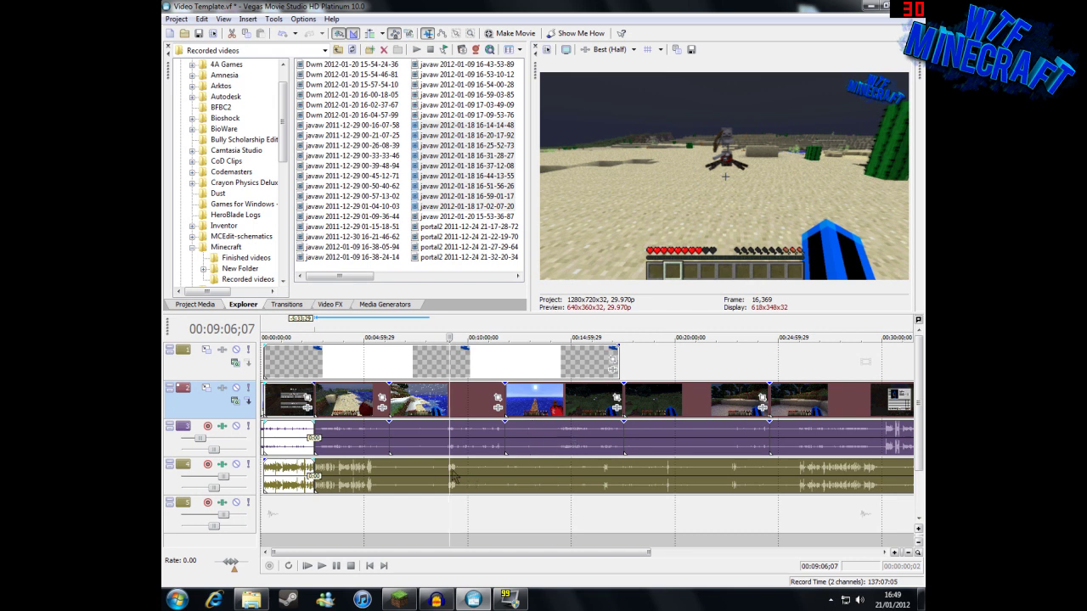
{"action": "scroll", "coordinate": [578, 478], "scroll_direction": "up", "scroll_amount": 10}
{"action": "left_click", "coordinate": [574, 478]}
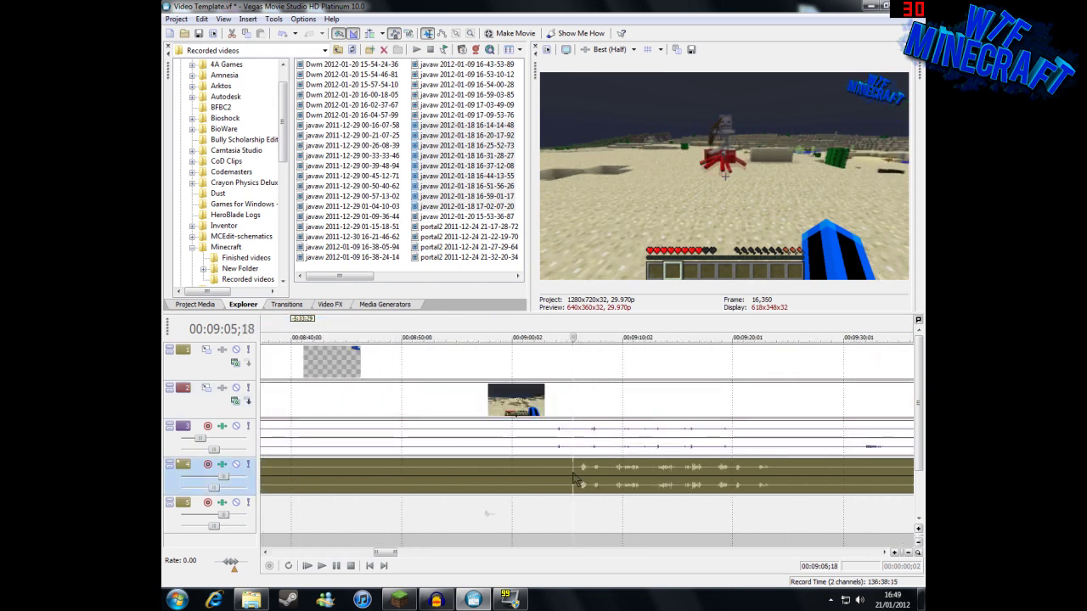
{"action": "key", "text": "ctrl+a"}
{"action": "key", "text": "s"}
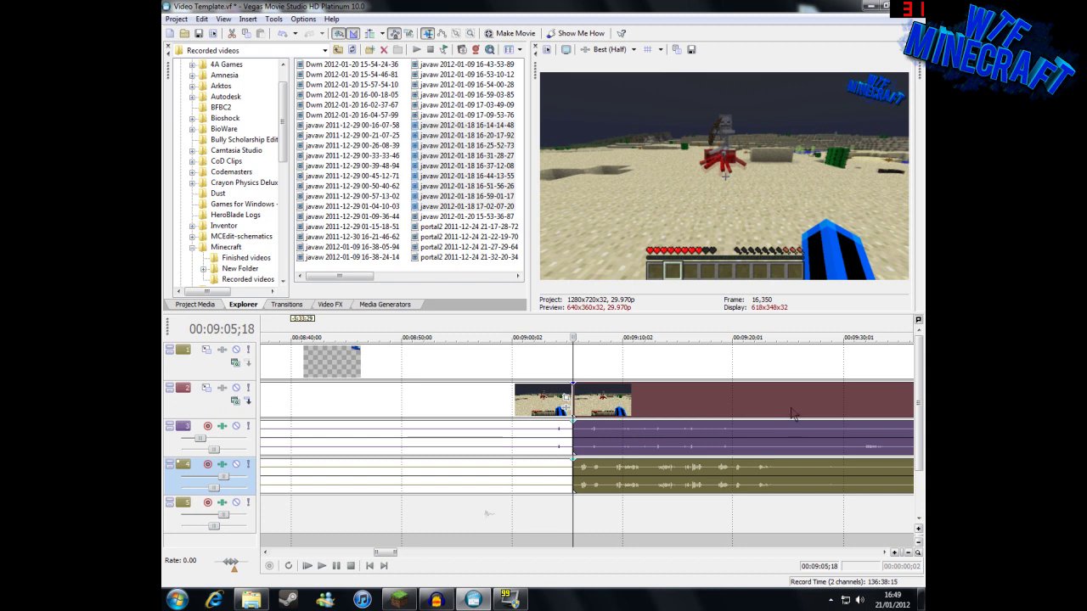
Step: Split the gameplay and commentary at 00:09:24;18, where the short stretch of commentary ends, and preview the isolated section
{"action": "left_click", "coordinate": [784, 404]}
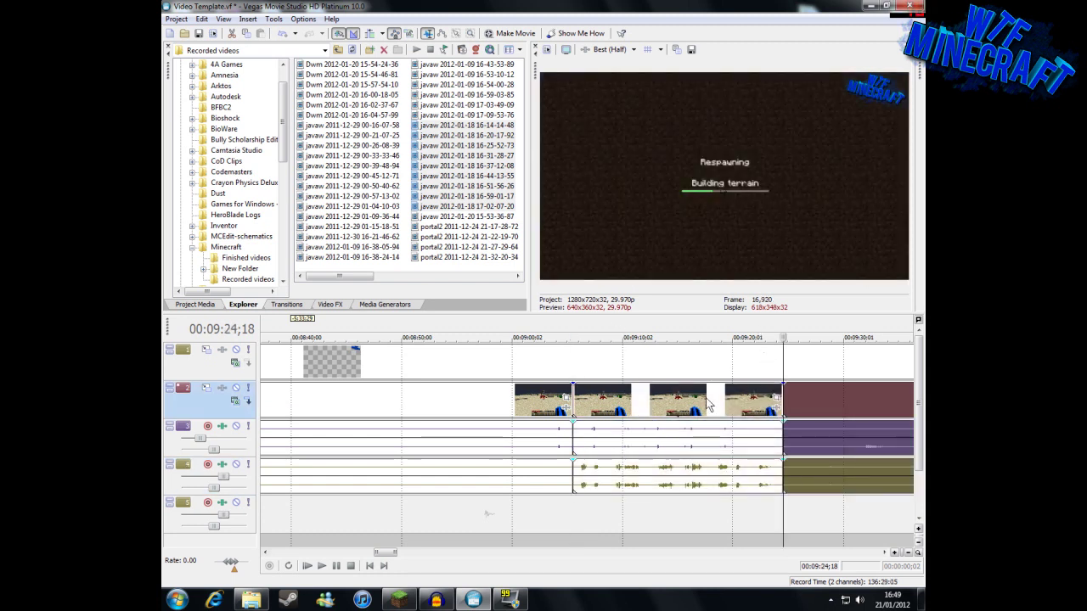
{"action": "left_click", "coordinate": [650, 326]}
{"action": "left_click", "coordinate": [706, 331]}
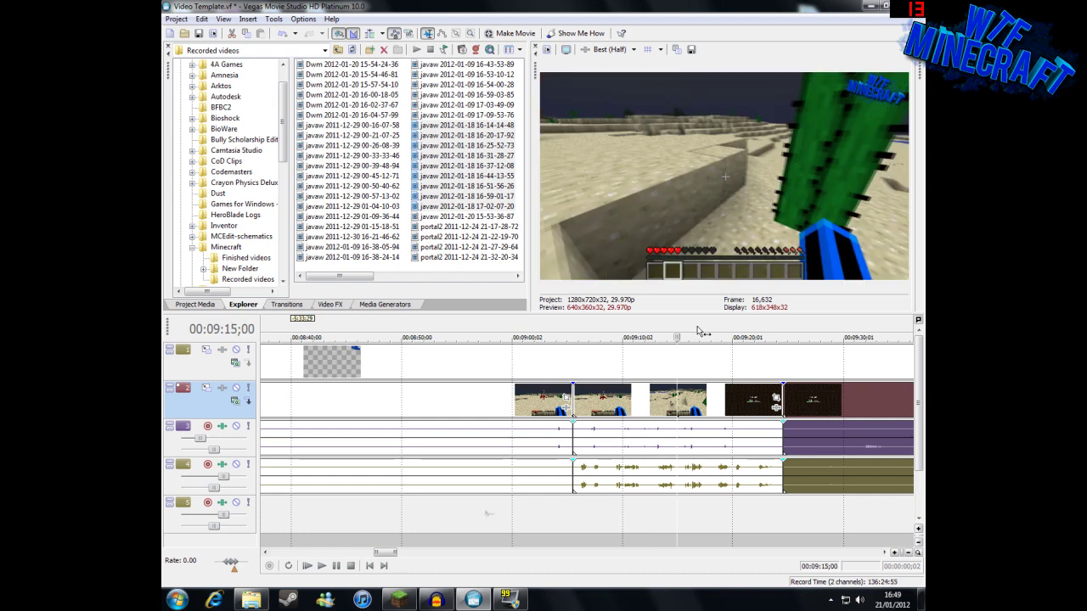
{"action": "left_click", "coordinate": [751, 331]}
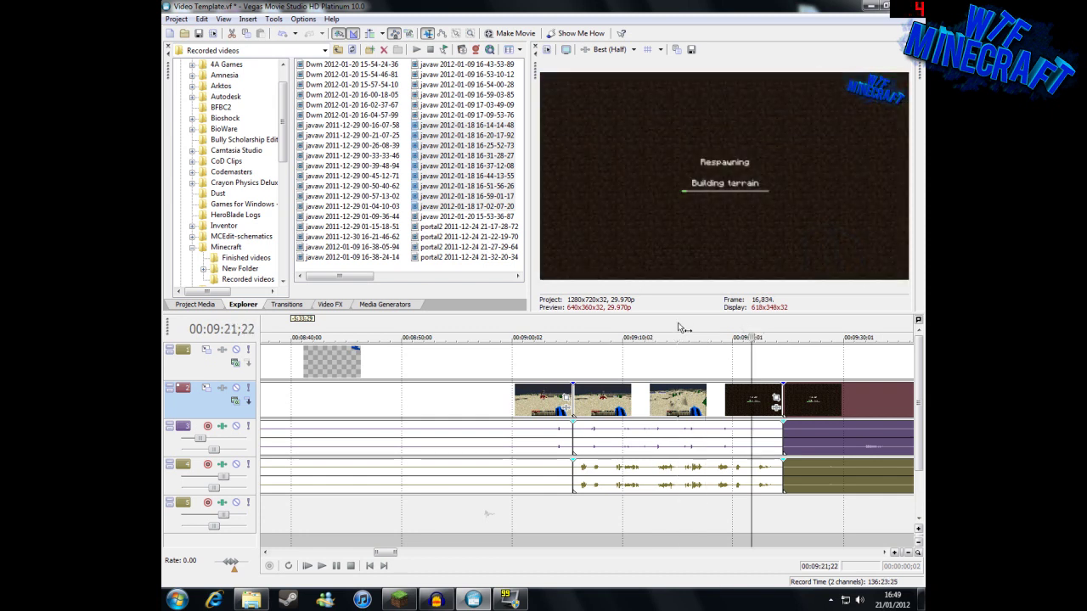
{"action": "scroll", "coordinate": [692, 416], "scroll_direction": "down", "scroll_amount": 4}
{"action": "left_click", "coordinate": [554, 445]}
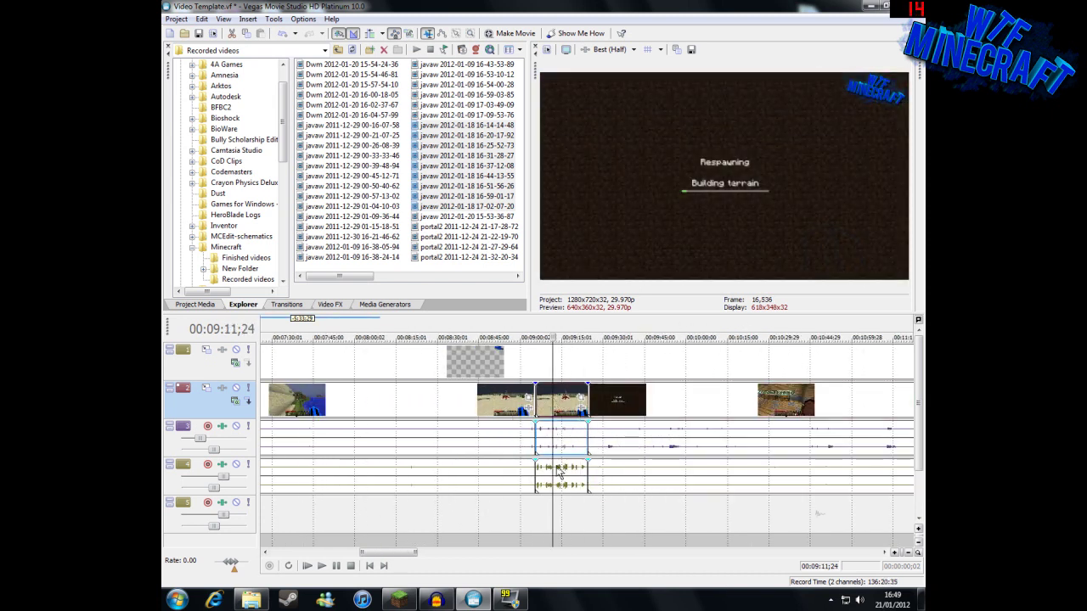
{"action": "scroll", "coordinate": [561, 476], "scroll_direction": "down", "scroll_amount": 4}
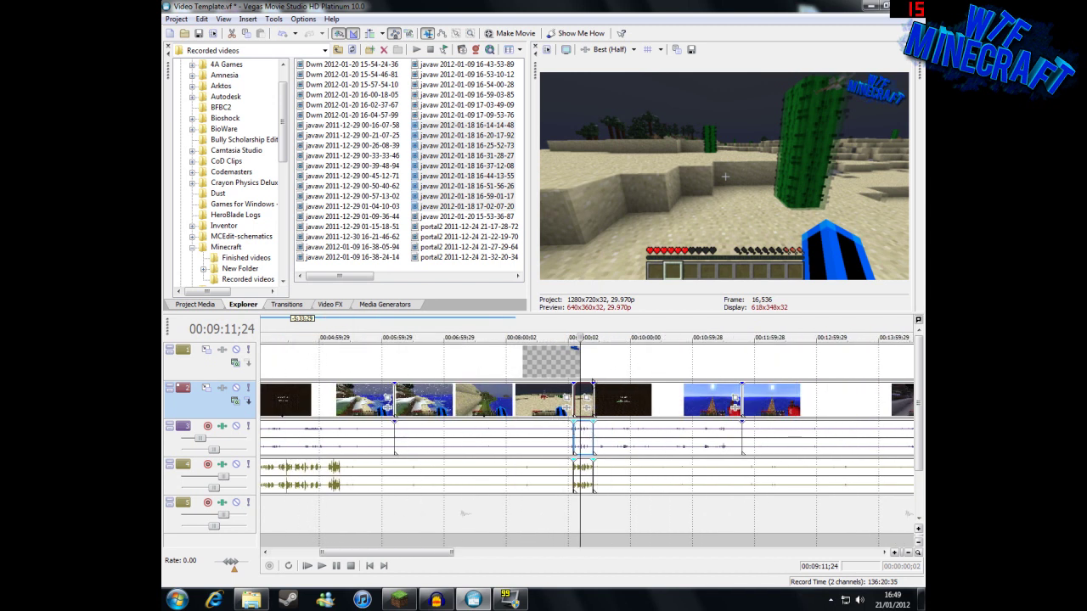
{"action": "scroll", "coordinate": [592, 422], "scroll_direction": "up", "scroll_amount": 5}
{"action": "scroll", "coordinate": [608, 435], "scroll_direction": "down", "scroll_amount": 6}
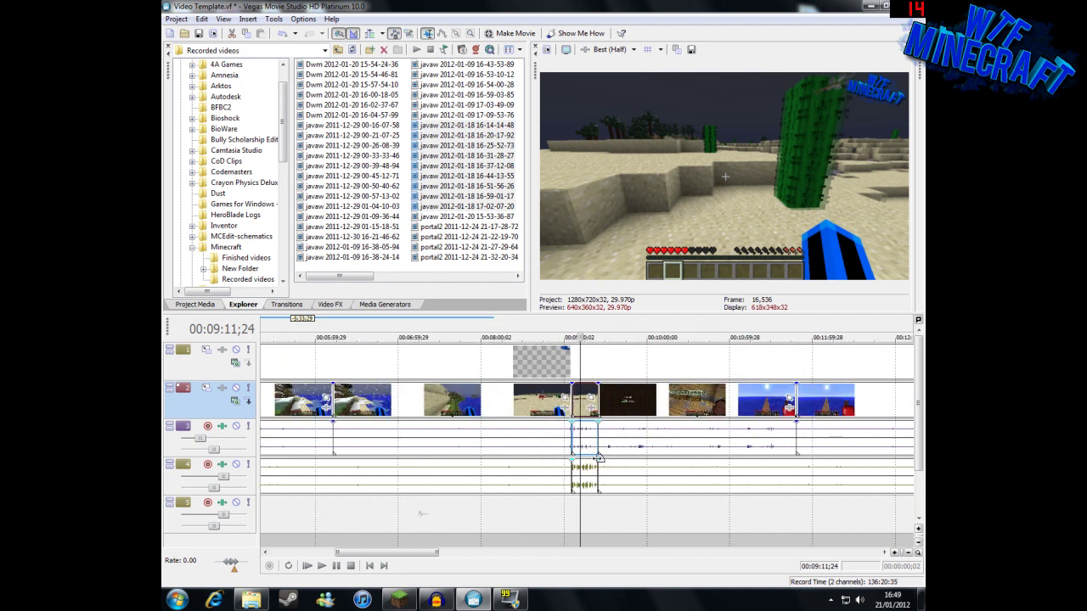
Step: Split the gameplay, its audio and the commentary at 00:05:20;23, where the preceding stretch of commentary ends
{"action": "left_click", "coordinate": [441, 321]}
{"action": "scroll", "coordinate": [561, 475], "scroll_direction": "up", "scroll_amount": 10}
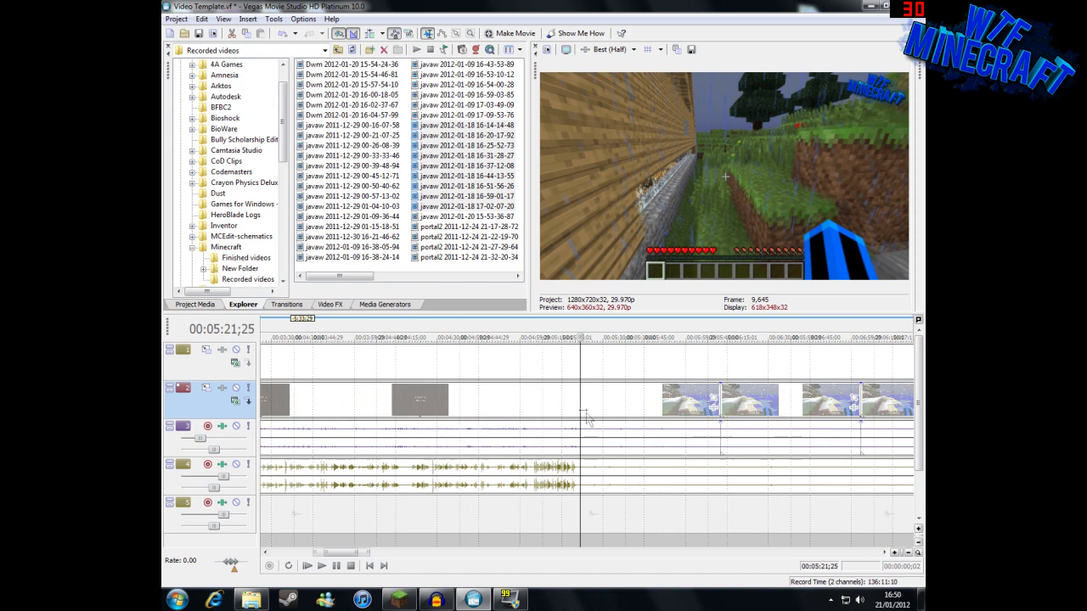
{"action": "left_click", "coordinate": [563, 482]}
{"action": "scroll", "coordinate": [584, 404], "scroll_direction": "down", "scroll_amount": 4}
{"action": "scroll", "coordinate": [608, 444], "scroll_direction": "down", "scroll_amount": 4}
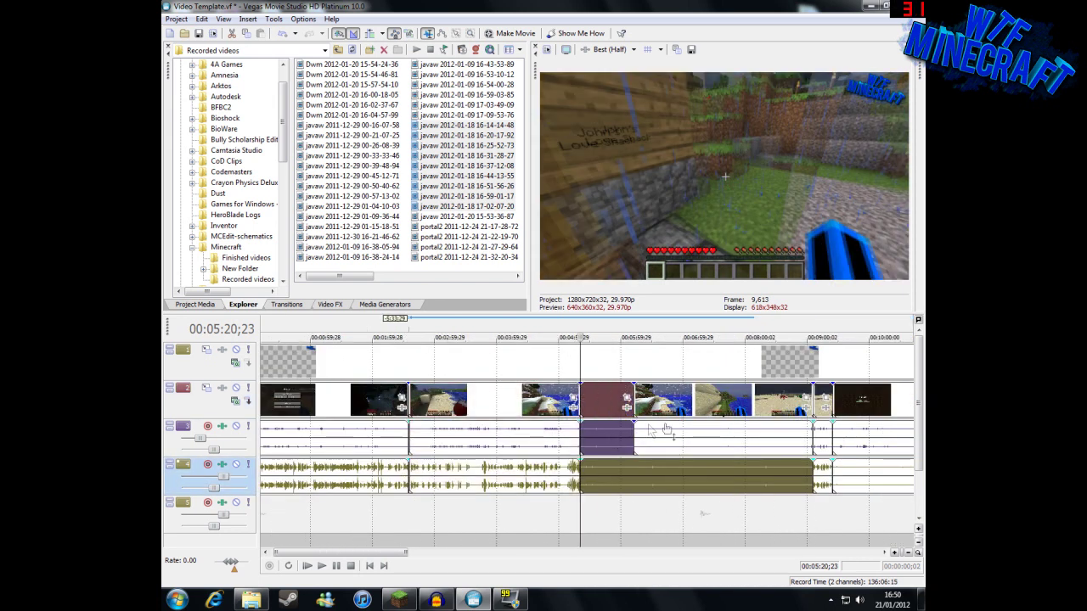
Step: Delete the silent gameplay, its audio and the commentary between the cuts at 00:05:20;23 and 00:09:05;18
{"action": "left_click", "coordinate": [679, 400]}
{"action": "left_click", "coordinate": [608, 401], "text": "ctrl"}
{"action": "left_click", "coordinate": [607, 469], "text": "ctrl"}
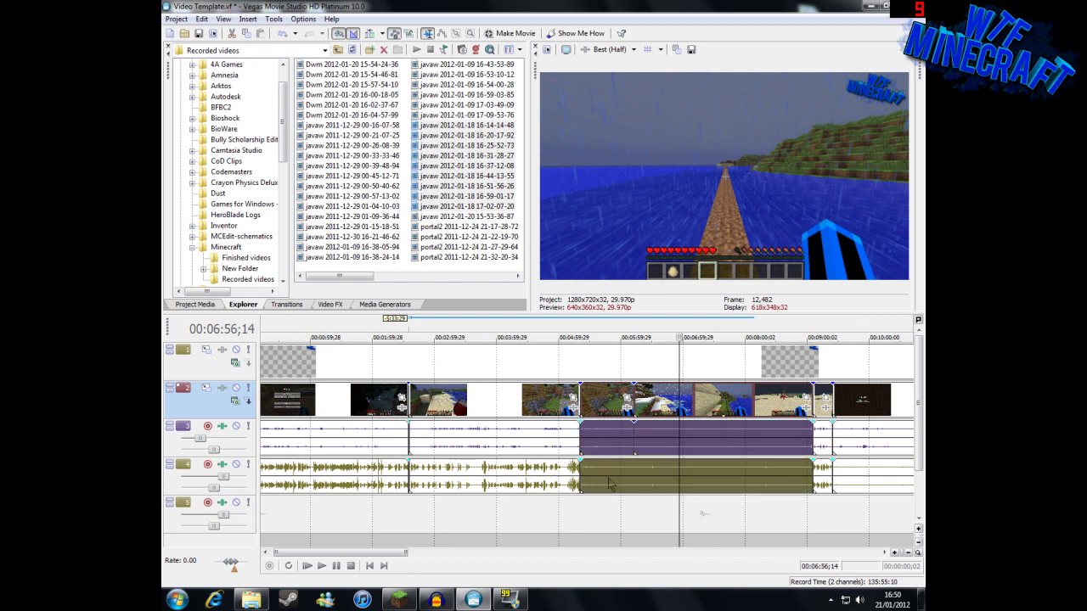
{"action": "key", "text": "Delete"}
Step: Move the isolated short stretch of gameplay and commentary back against the end of the preceding section at 00:05:20;23
{"action": "scroll", "coordinate": [662, 437], "scroll_direction": "down", "scroll_amount": 3}
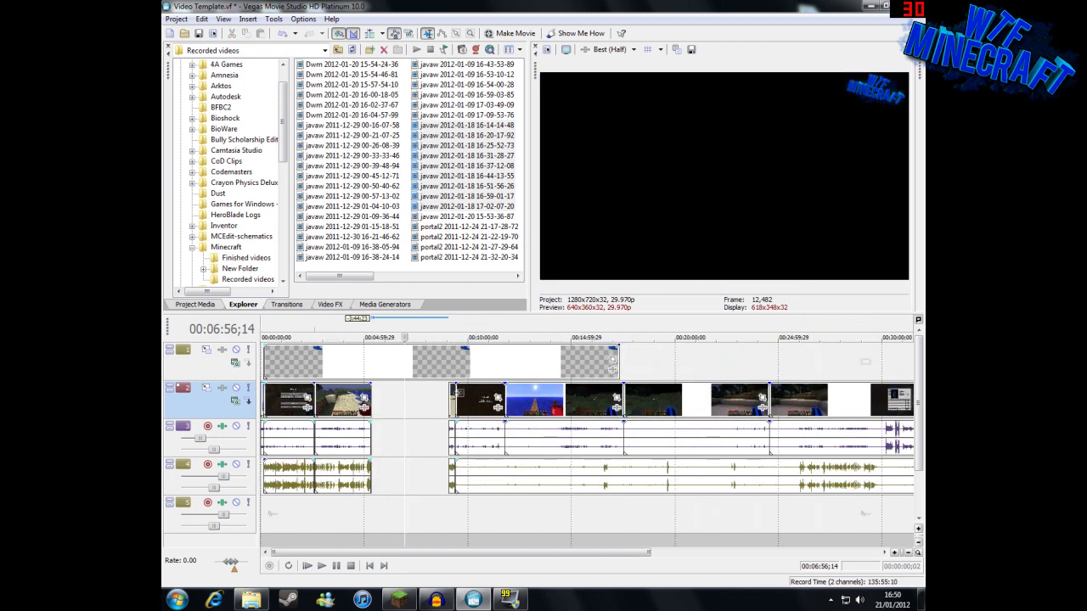
{"action": "scroll", "coordinate": [519, 403], "scroll_direction": "up", "scroll_amount": 4}
{"action": "scroll", "coordinate": [541, 410], "scroll_direction": "up", "scroll_amount": 3}
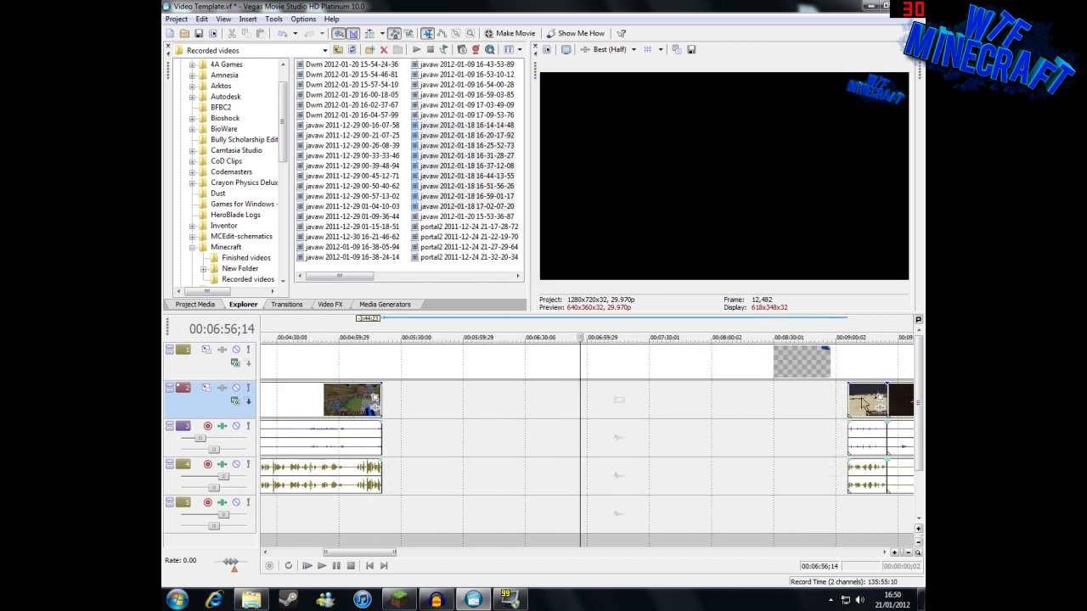
{"action": "left_click", "coordinate": [862, 474]}
{"action": "left_click_drag", "start_coordinate": [862, 474], "coordinate": [397, 474]}
{"action": "left_click", "coordinate": [375, 325]}
Step: Check the remaining gameplay and commentary at several points along the timeline for the next stretch of speech
{"action": "scroll", "coordinate": [442, 359], "scroll_direction": "down", "scroll_amount": 8}
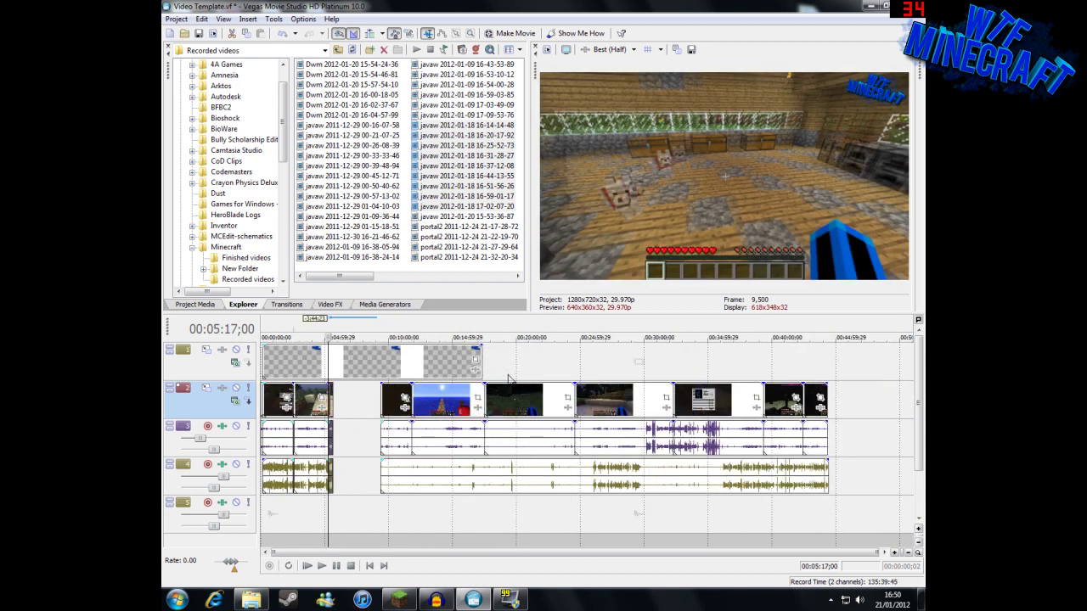
{"action": "left_click", "coordinate": [295, 322]}
{"action": "left_click", "coordinate": [331, 324]}
{"action": "left_click", "coordinate": [346, 327]}
{"action": "scroll", "coordinate": [351, 330], "scroll_direction": "up", "scroll_amount": 5}
{"action": "scroll", "coordinate": [619, 436], "scroll_direction": "down", "scroll_amount": 3}
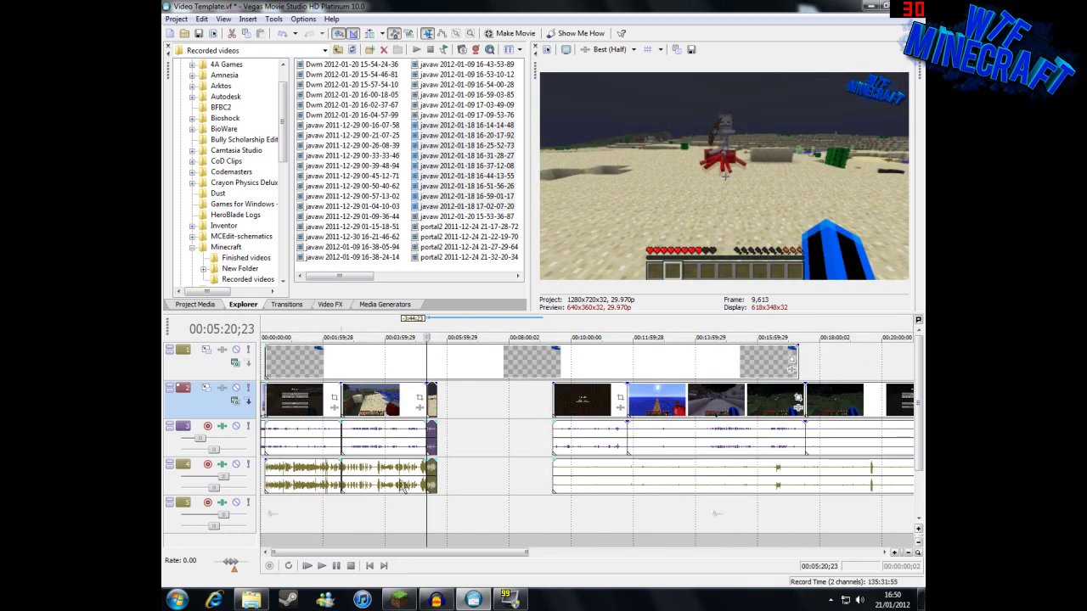
{"action": "scroll", "coordinate": [442, 478], "scroll_direction": "down", "scroll_amount": 5}
{"action": "left_click_drag", "start_coordinate": [471, 331], "coordinate": [521, 331]}
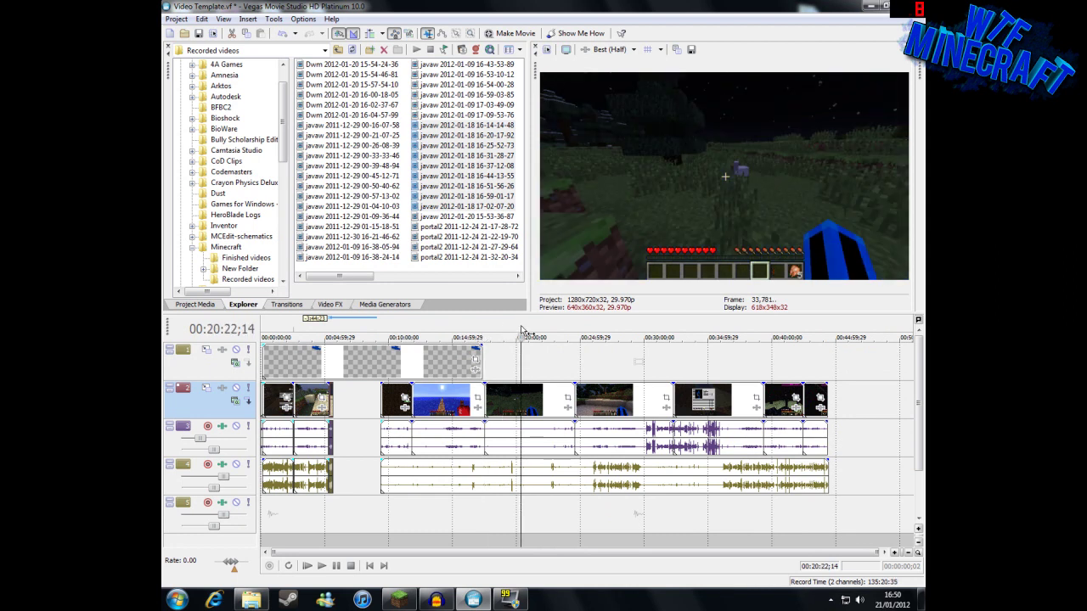
{"action": "left_click", "coordinate": [641, 331]}
{"action": "left_click", "coordinate": [667, 331]}
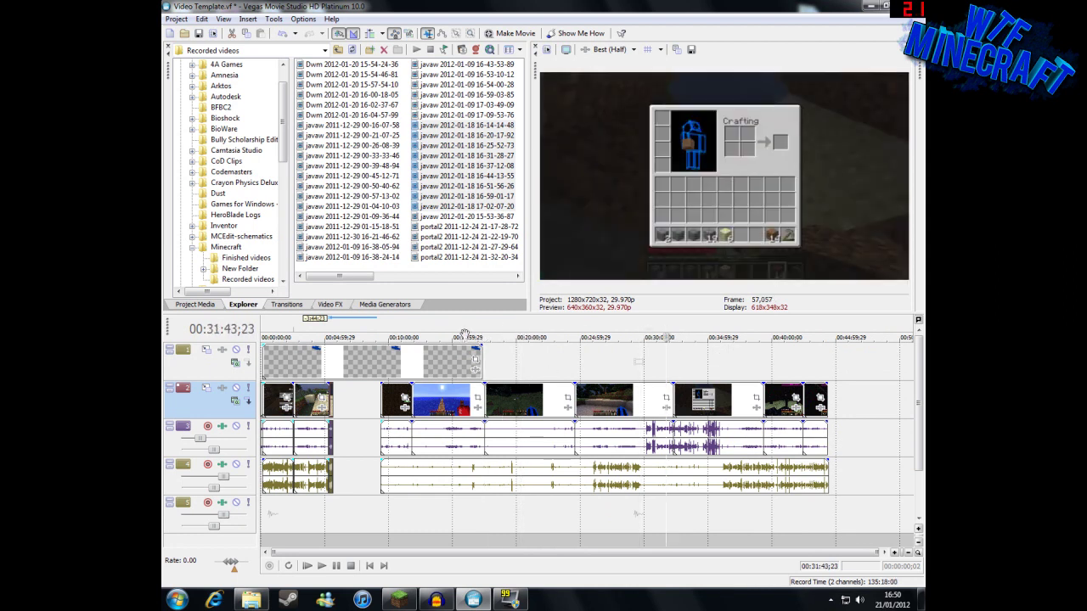
{"action": "left_click", "coordinate": [469, 331]}
Step: Split the gameplay, its audio and the commentary at 00:16:35;28, just before the next short burst of commentary
{"action": "scroll", "coordinate": [650, 481], "scroll_direction": "up", "scroll_amount": 10}
{"action": "left_click", "coordinate": [636, 480]}
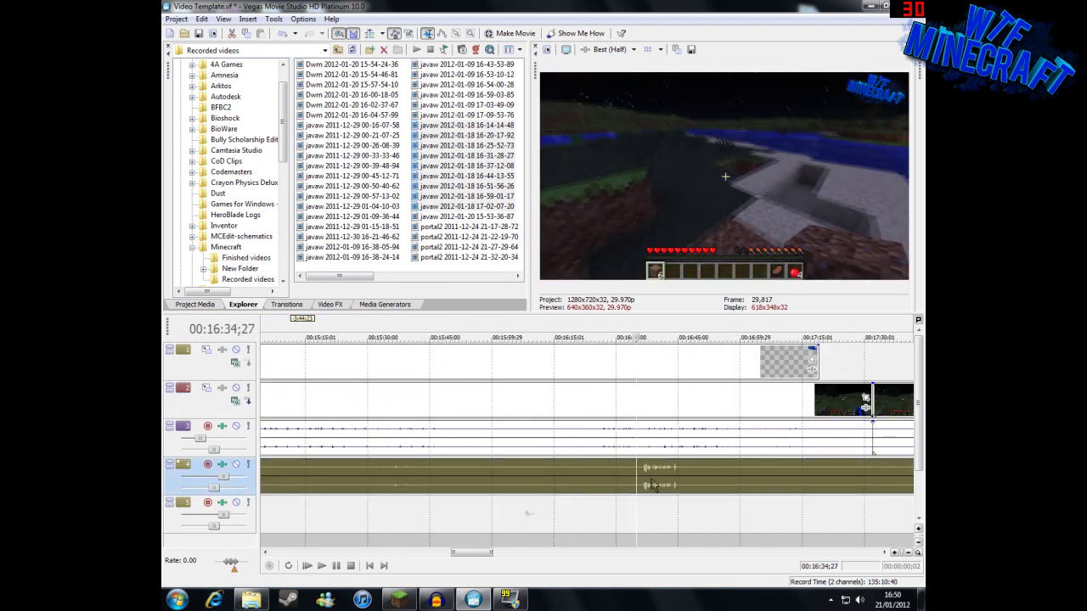
{"action": "left_click", "coordinate": [650, 481]}
{"action": "left_click", "coordinate": [659, 481]}
{"action": "left_click", "coordinate": [665, 488]}
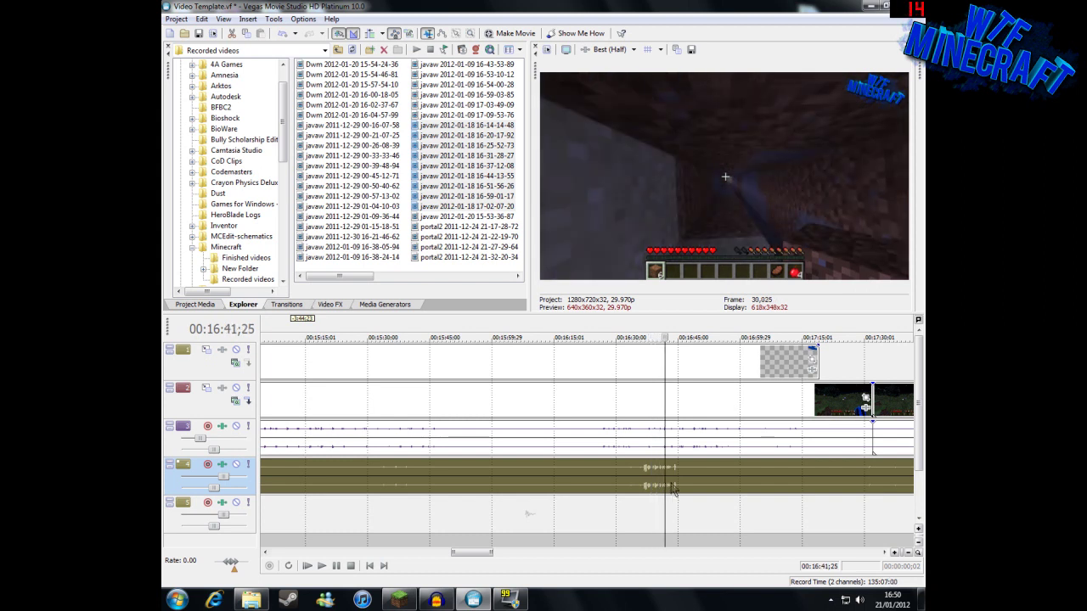
{"action": "left_click", "coordinate": [673, 487]}
{"action": "left_click", "coordinate": [643, 485]}
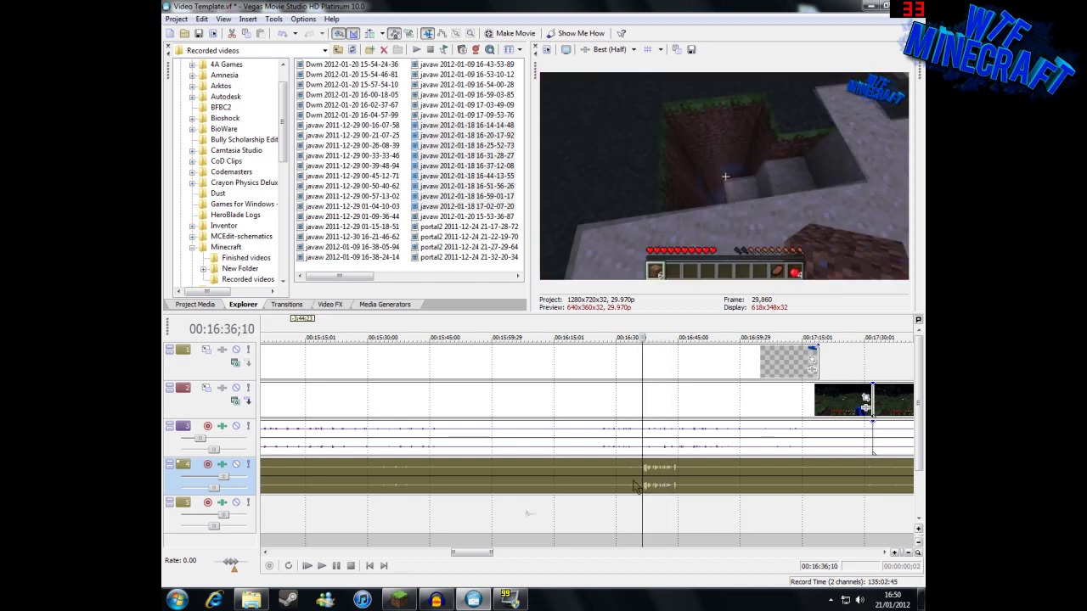
{"action": "scroll", "coordinate": [643, 471], "scroll_direction": "up", "scroll_amount": 5}
{"action": "left_click", "coordinate": [572, 484]}
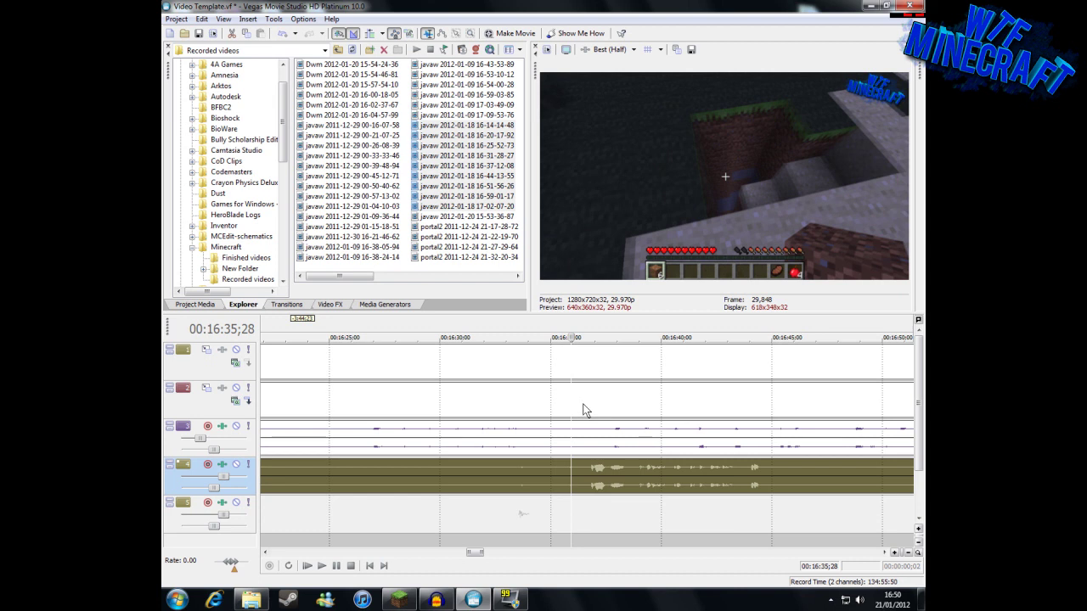
{"action": "key", "text": "s"}
Step: Delete the silent gameplay, its audio and the commentary leading up to the cut at 00:16:35;28
{"action": "scroll", "coordinate": [569, 399], "scroll_direction": "down", "scroll_amount": 10}
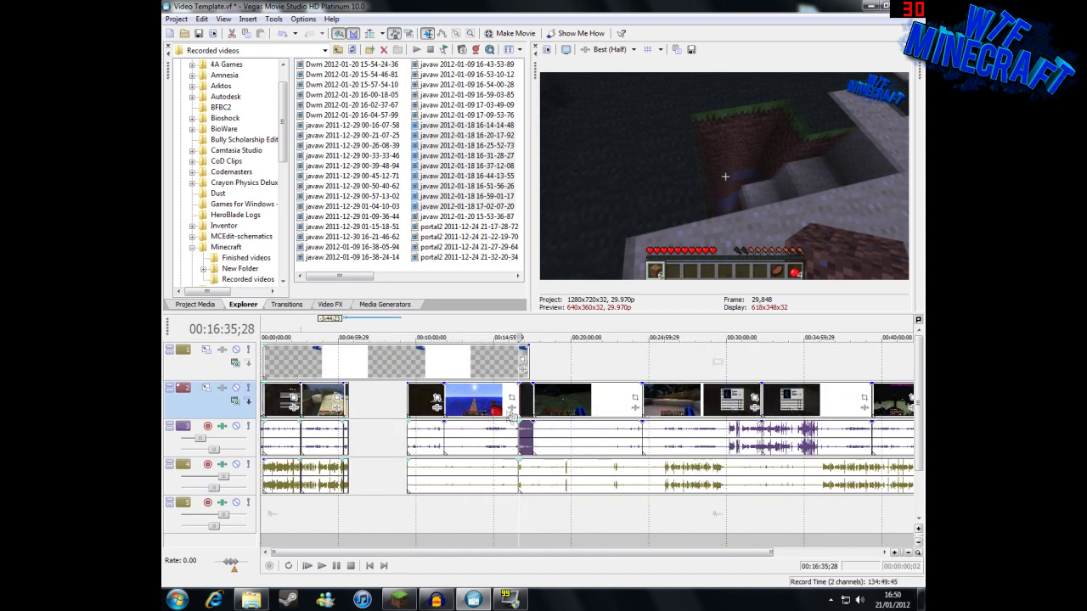
{"action": "left_click", "coordinate": [491, 431]}
{"action": "left_click", "coordinate": [431, 467], "text": "shift"}
{"action": "key", "text": "Delete"}
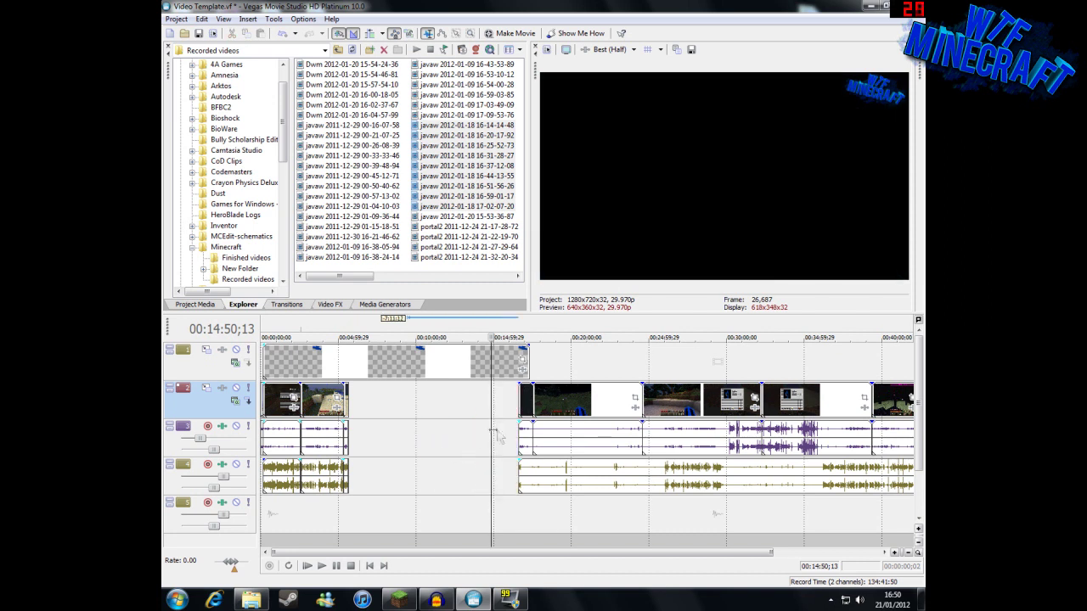
Step: Split the gameplay, its audio and the commentary at about 00:16:46, where the short burst of commentary ends
{"action": "left_click", "coordinate": [520, 399]}
{"action": "scroll", "coordinate": [595, 436], "scroll_direction": "up", "scroll_amount": 7}
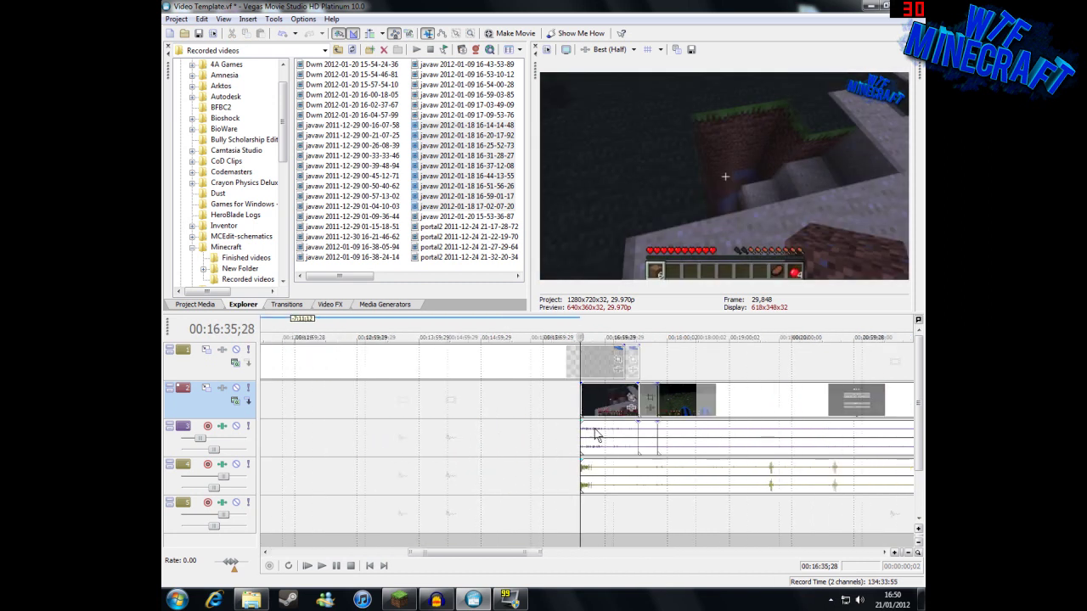
{"action": "left_click", "coordinate": [636, 478]}
{"action": "key", "text": "s"}
{"action": "left_click", "coordinate": [633, 396]}
{"action": "key", "text": "s"}
Step: Move the isolated short burst of gameplay, audio and commentary back against the end of the preceding kept section
{"action": "left_click", "coordinate": [608, 409]}
{"action": "left_click", "coordinate": [604, 473]}
{"action": "left_click", "coordinate": [604, 406]}
{"action": "key", "text": "space"}
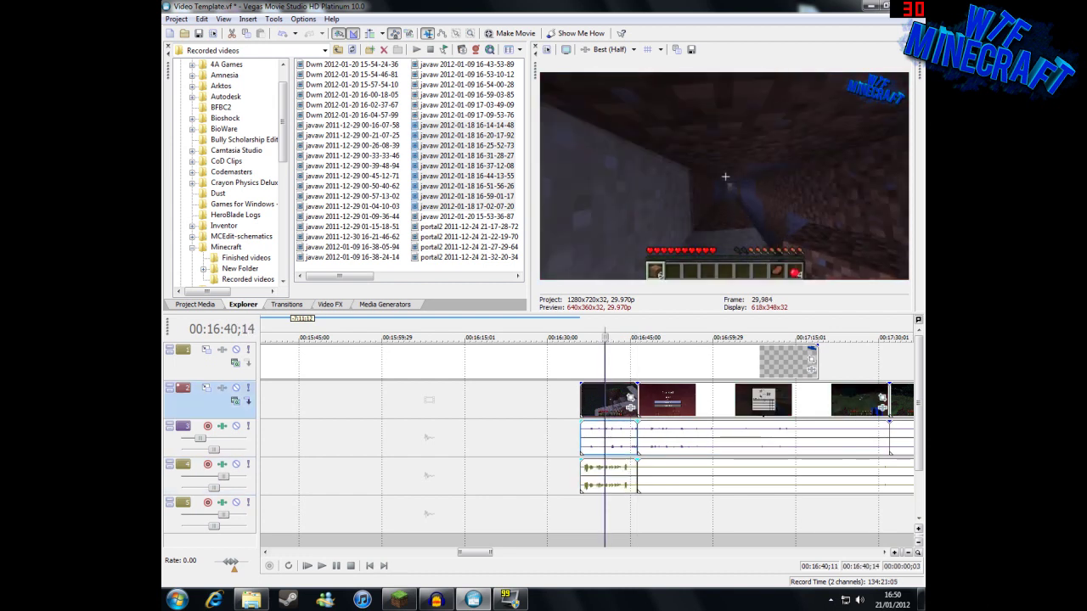
{"action": "left_click", "coordinate": [619, 477], "text": "shift"}
{"action": "left_click_drag", "start_coordinate": [625, 449], "coordinate": [701, 348]}
{"action": "left_click", "coordinate": [688, 338]}
Step: Show the option for grouping the gameplay, audio and commentary of the moved section into a new group
{"action": "scroll", "coordinate": [717, 456], "scroll_direction": "down", "scroll_amount": 5}
{"action": "scroll", "coordinate": [626, 441], "scroll_direction": "up", "scroll_amount": 6}
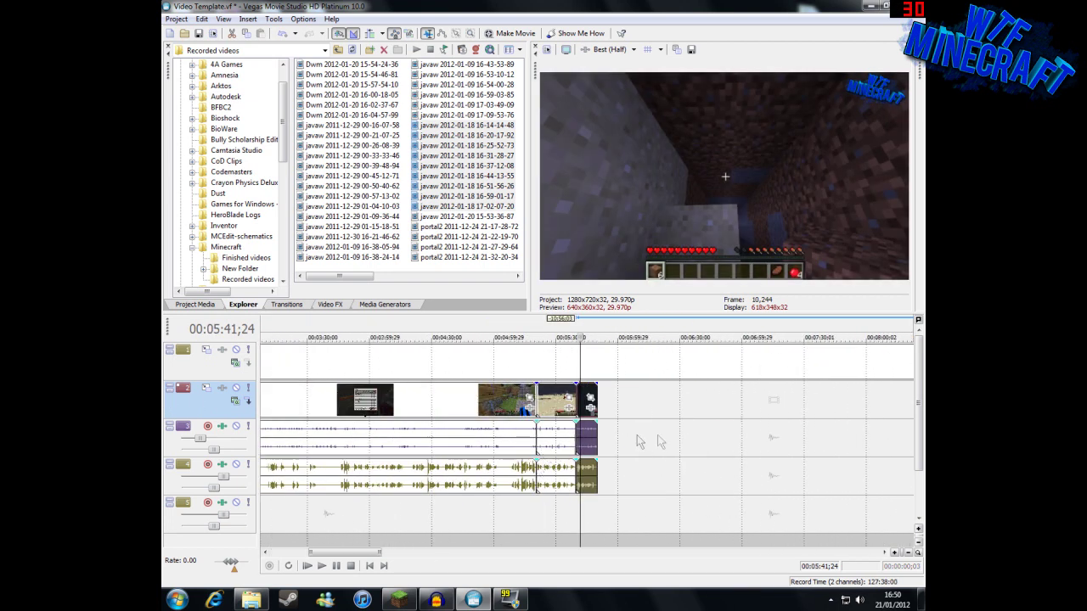
{"action": "left_click", "coordinate": [513, 422]}
{"action": "left_click", "coordinate": [611, 426]}
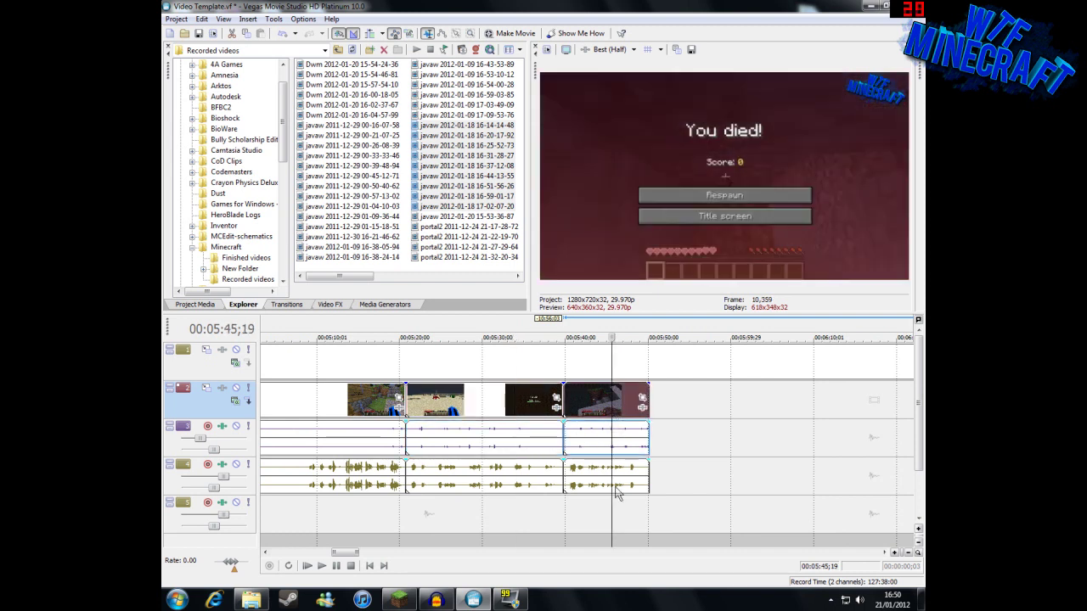
{"action": "right_click", "coordinate": [628, 481]}
{"action": "mouse_move", "coordinate": [679, 413]}
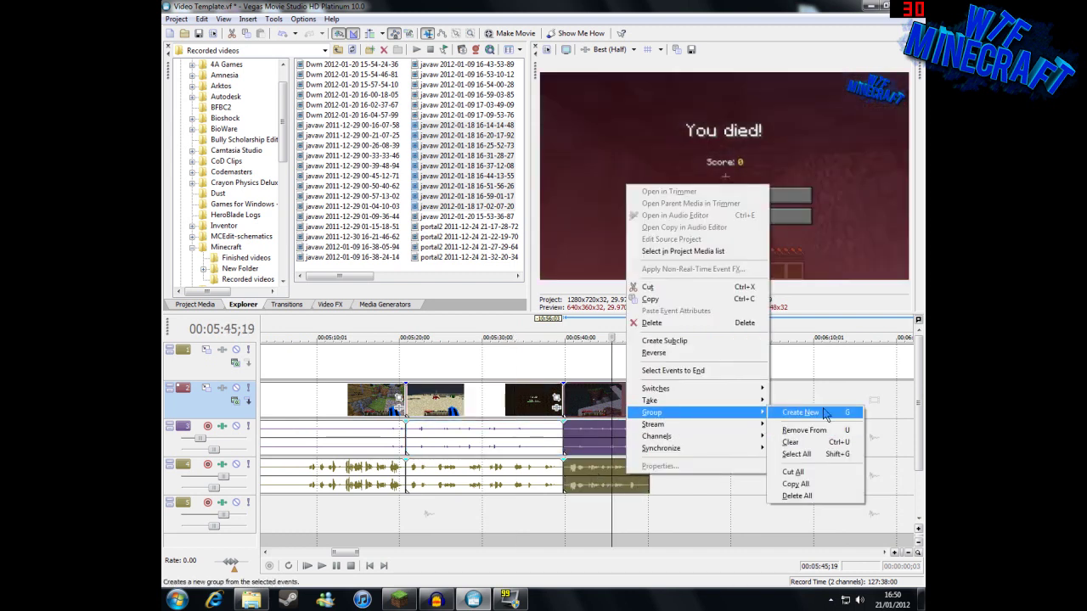
{"action": "left_click", "coordinate": [599, 328]}
{"action": "left_click", "coordinate": [594, 332]}
Step: Check the gameplay around the brief sounds in the remaining commentary to find where sustained speech resumes, dismissing the Fraps Codec message
{"action": "scroll", "coordinate": [643, 436], "scroll_direction": "down", "scroll_amount": 3}
{"action": "scroll", "coordinate": [642, 437], "scroll_direction": "down", "scroll_amount": 5}
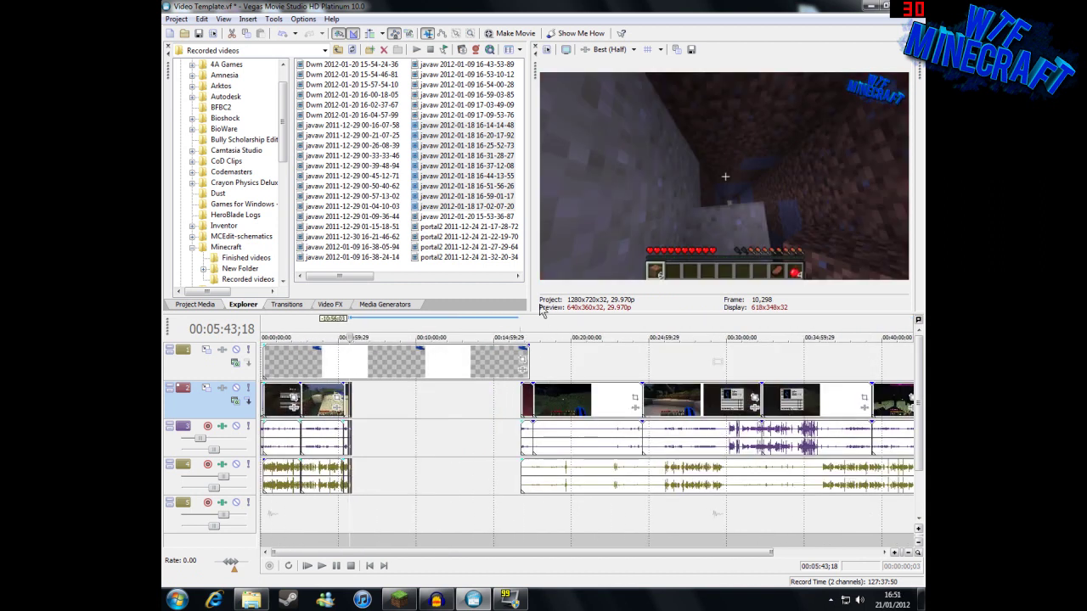
{"action": "left_click", "coordinate": [565, 338]}
{"action": "scroll", "coordinate": [713, 382], "scroll_direction": "up", "scroll_amount": 2}
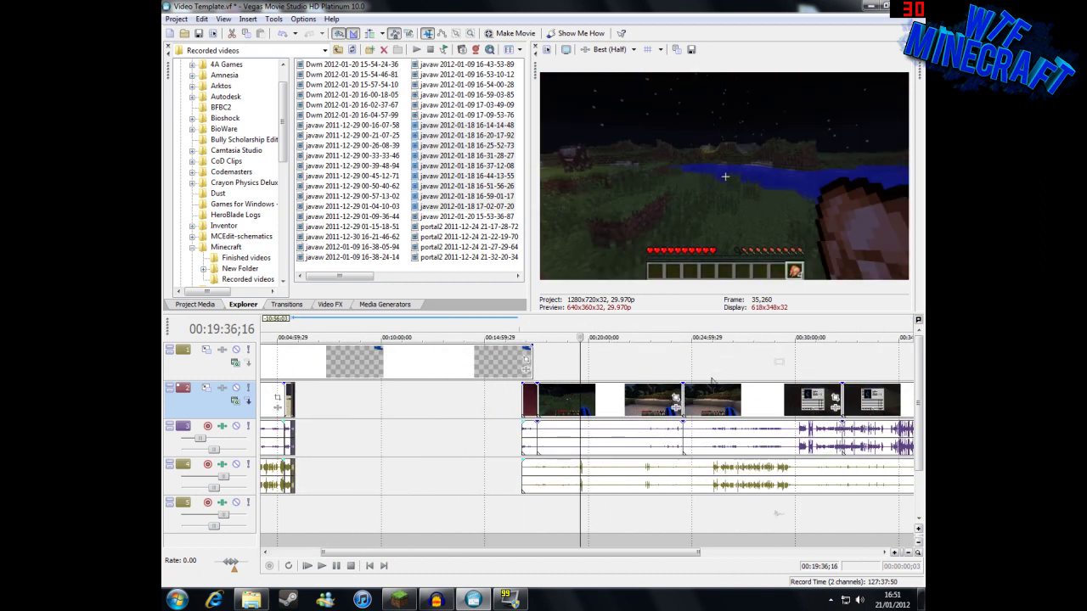
{"action": "left_click", "coordinate": [652, 326]}
{"action": "left_click", "coordinate": [649, 326]}
{"action": "scroll", "coordinate": [561, 328], "scroll_direction": "up", "scroll_amount": 2}
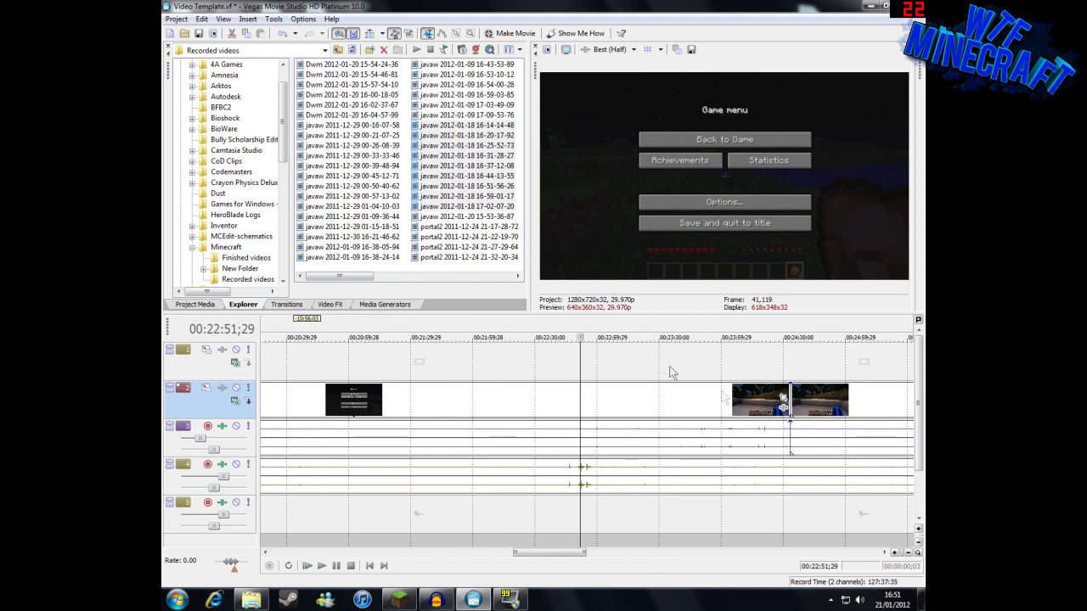
{"action": "scroll", "coordinate": [535, 330], "scroll_direction": "down", "scroll_amount": 2}
{"action": "left_click", "coordinate": [453, 328]}
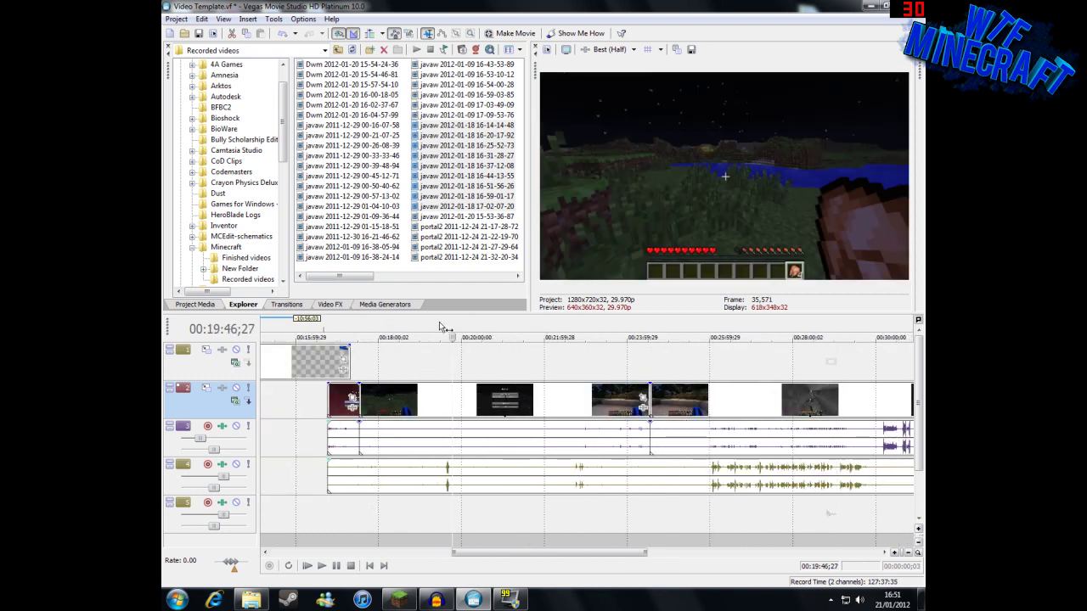
{"action": "left_click", "coordinate": [439, 327]}
{"action": "left_click", "coordinate": [538, 329]}
{"action": "left_click", "coordinate": [589, 329]}
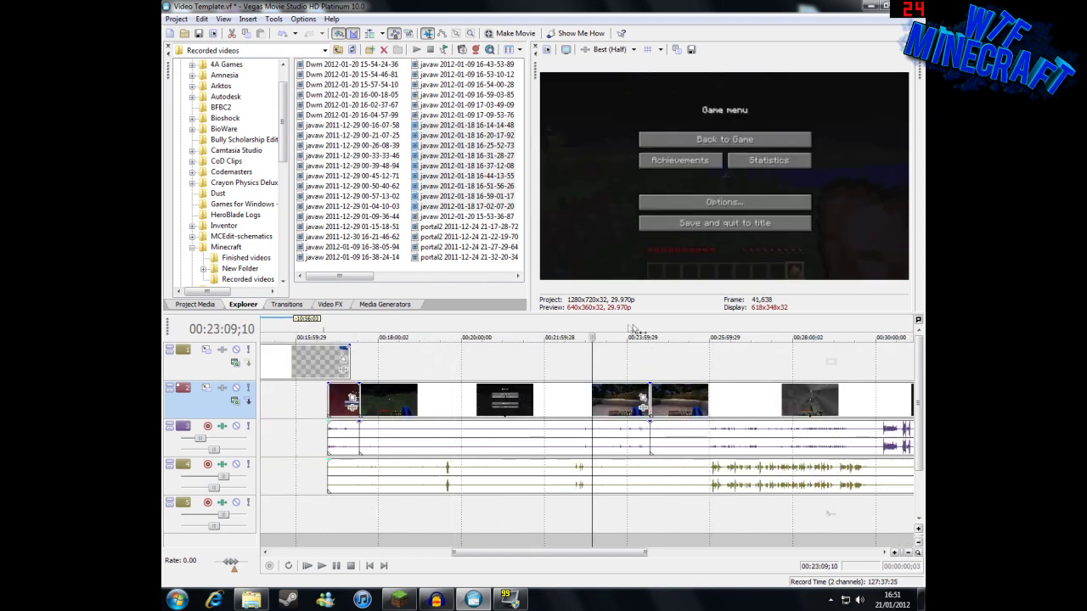
{"action": "left_click", "coordinate": [638, 329]}
{"action": "left_click", "coordinate": [689, 330]}
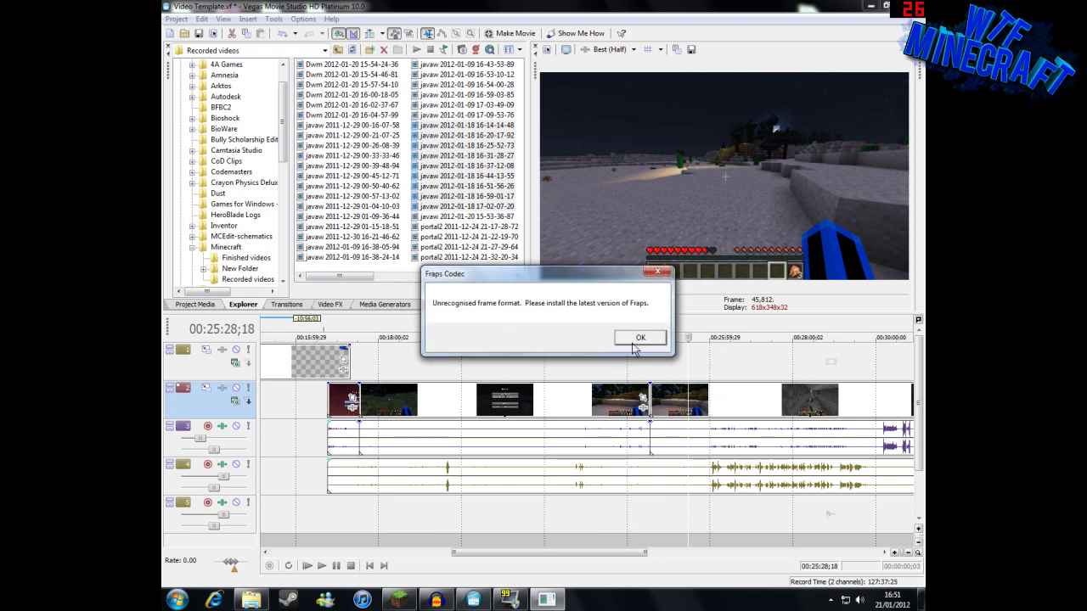
{"action": "left_click", "coordinate": [633, 342]}
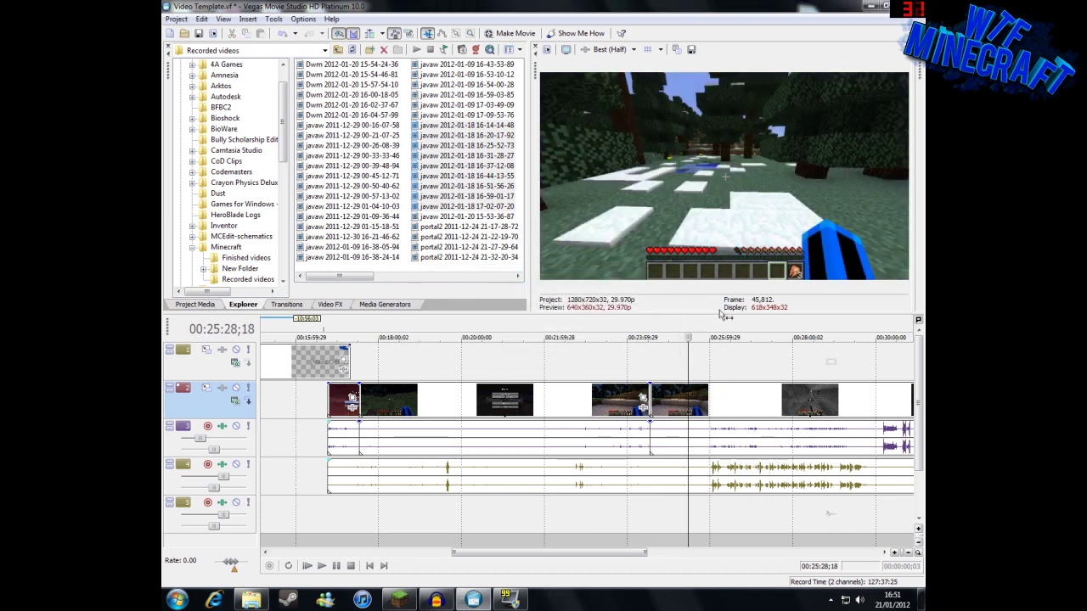
Step: Split the gameplay, its audio and the commentary at 00:26:04;19, just before the long stretch of commentary begins
{"action": "left_click", "coordinate": [715, 331]}
{"action": "scroll", "coordinate": [756, 458], "scroll_direction": "up", "scroll_amount": 5}
{"action": "left_click", "coordinate": [537, 337]}
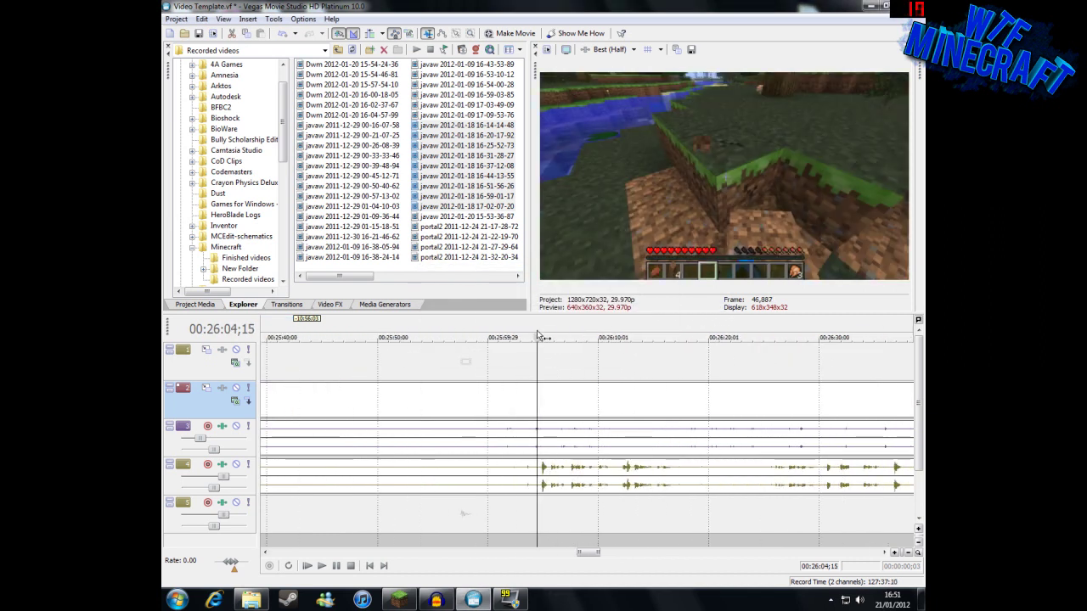
{"action": "left_click", "coordinate": [537, 394]}
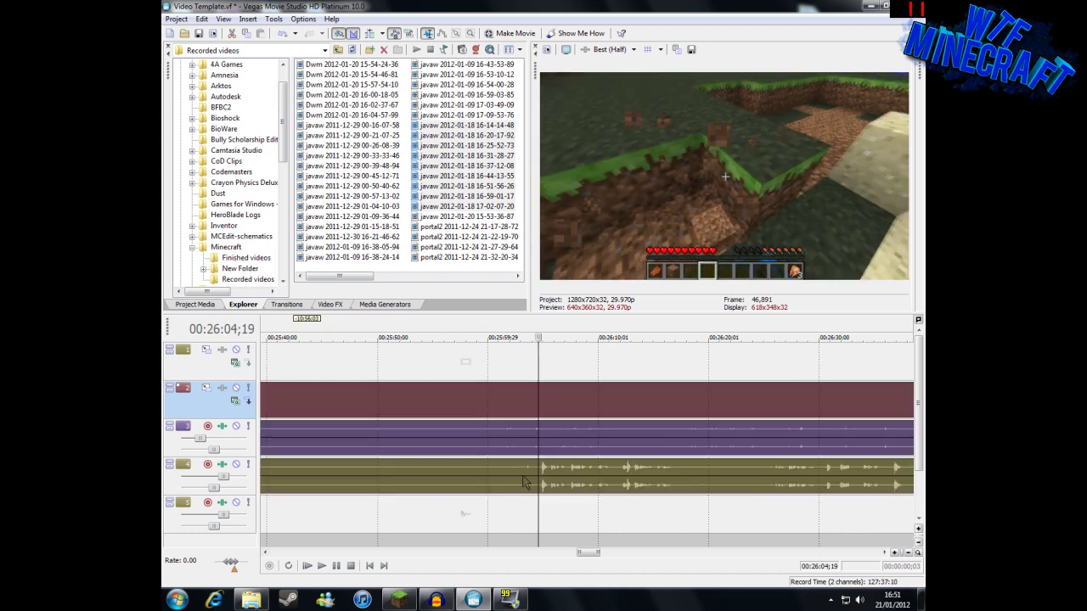
Step: Delete the mostly silent section before 00:26:04;19 and move all following gameplay and commentary back to close the gap
{"action": "scroll", "coordinate": [556, 488], "scroll_direction": "down", "scroll_amount": 8}
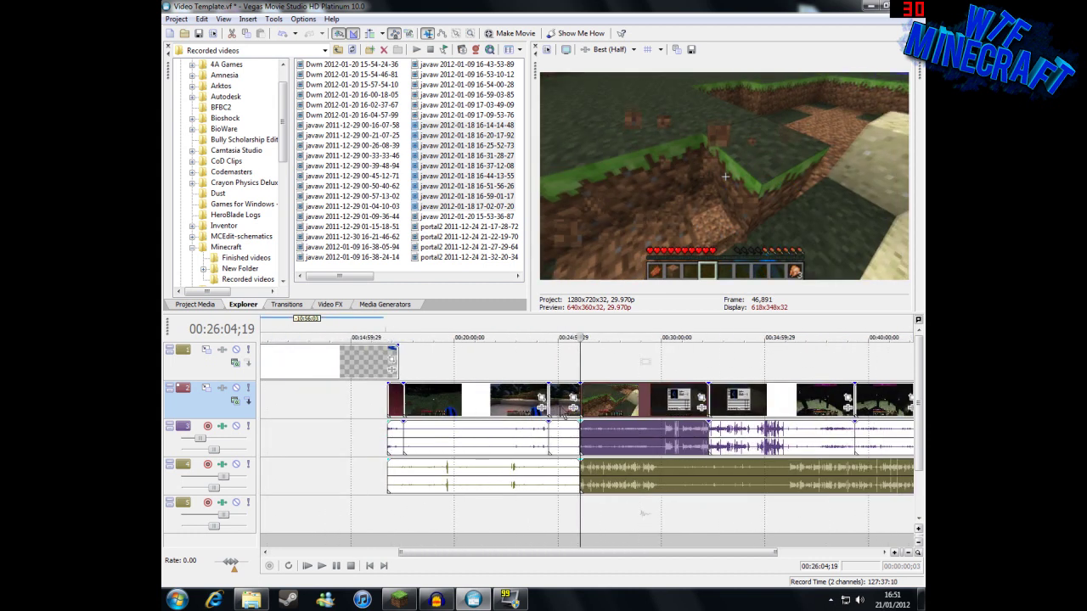
{"action": "double_click", "coordinate": [433, 473]}
{"action": "key", "text": "Delete"}
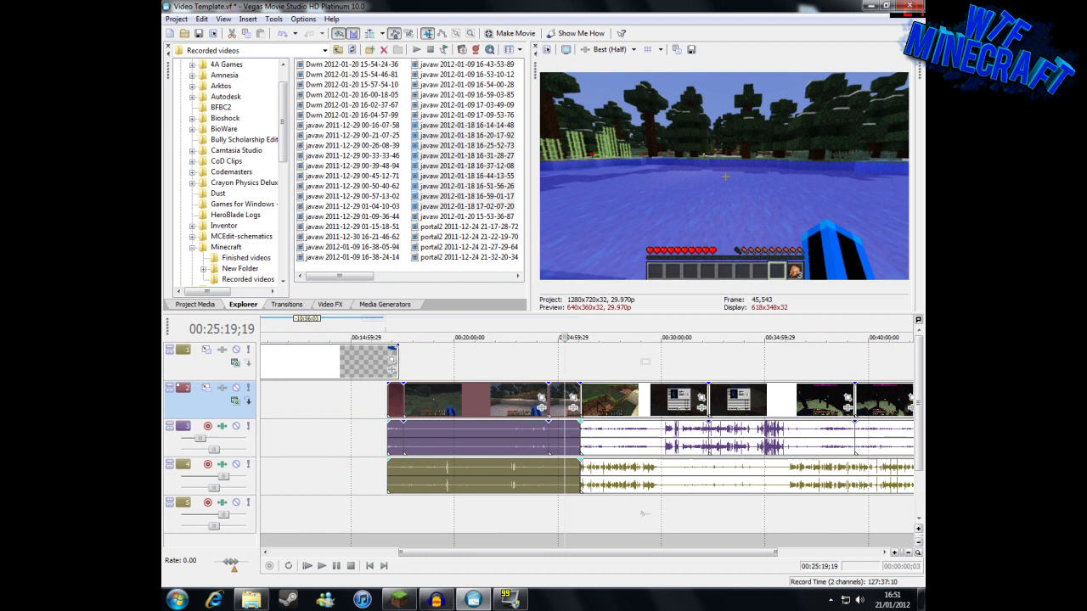
{"action": "left_click", "coordinate": [598, 450]}
{"action": "scroll", "coordinate": [598, 450], "scroll_direction": "down", "scroll_amount": 2}
{"action": "left_click", "coordinate": [807, 471], "text": "shift"}
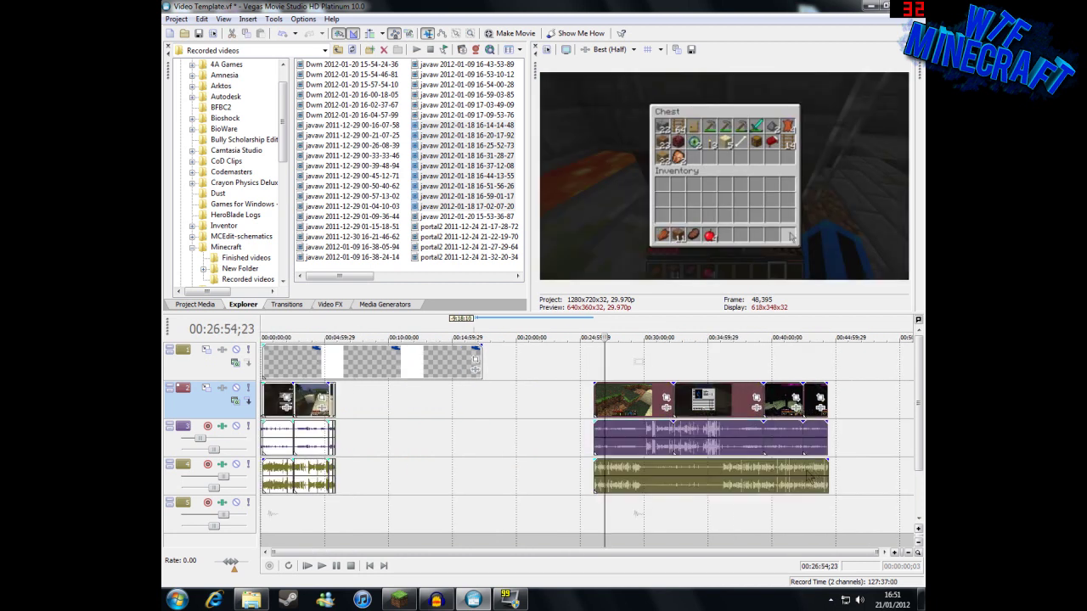
{"action": "left_click_drag", "start_coordinate": [625, 401], "coordinate": [366, 400]}
{"action": "left_click", "coordinate": [330, 356]}
Step: Split the gameplay, its audio and the commentary at 00:09:27;12, where the moved stretch of commentary falls silent
{"action": "scroll", "coordinate": [639, 457], "scroll_direction": "up", "scroll_amount": 5}
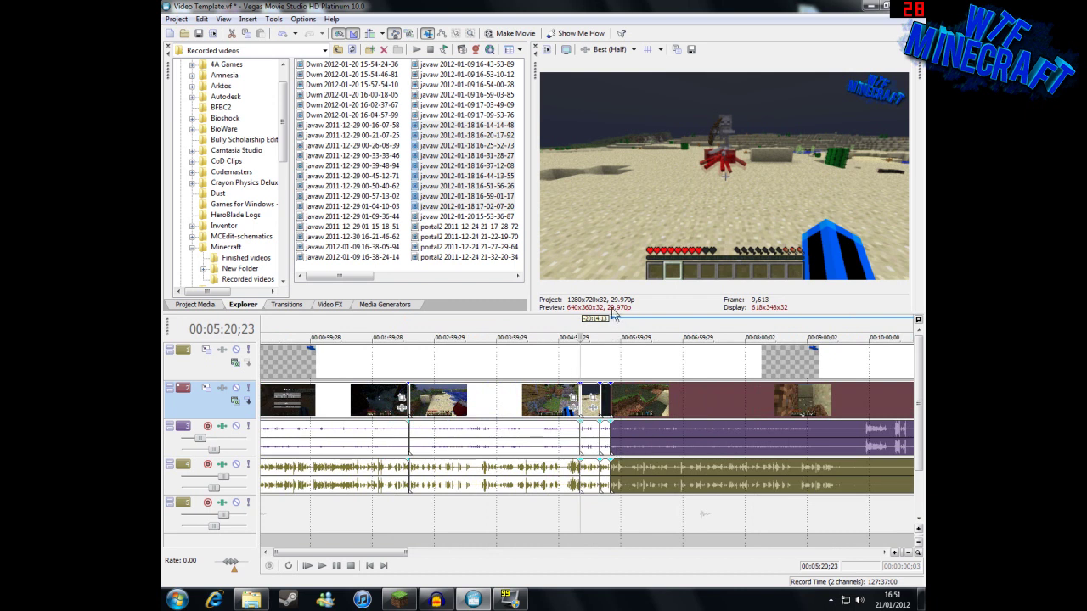
{"action": "left_click", "coordinate": [752, 327]}
{"action": "scroll", "coordinate": [783, 332], "scroll_direction": "down", "scroll_amount": 4}
{"action": "left_click", "coordinate": [412, 327]}
{"action": "scroll", "coordinate": [693, 489], "scroll_direction": "up", "scroll_amount": 5}
{"action": "left_click", "coordinate": [560, 470]}
{"action": "left_click", "coordinate": [554, 465]}
{"action": "left_click", "coordinate": [582, 433], "text": "ctrl"}
{"action": "key", "text": "s"}
Step: Split the gameplay, its audio and the commentary at 00:15:56;05, just before the commentary resumes
{"action": "scroll", "coordinate": [624, 459], "scroll_direction": "down", "scroll_amount": 5}
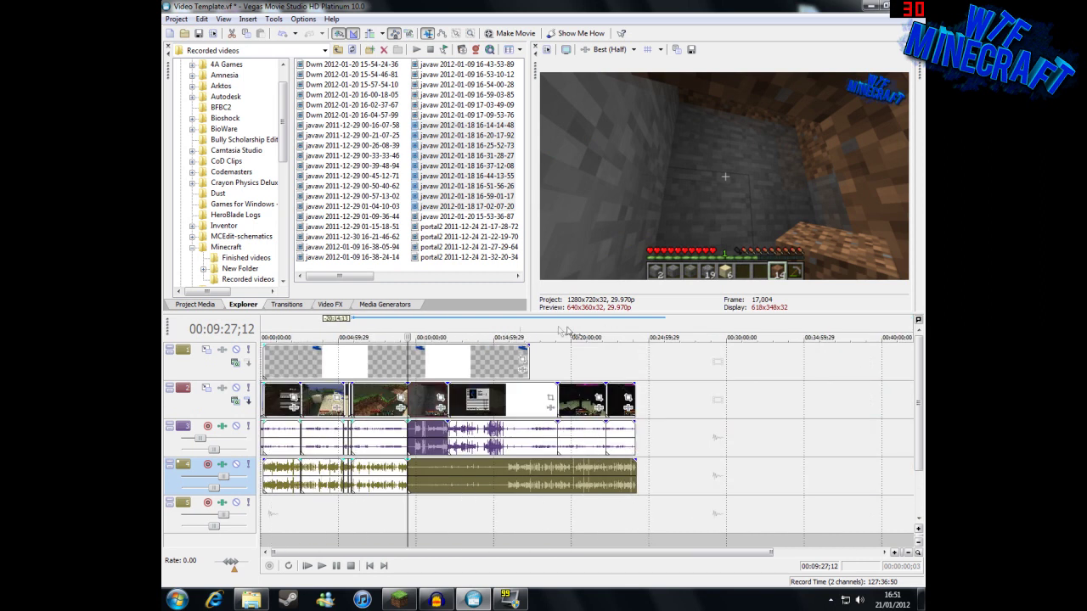
{"action": "left_click", "coordinate": [497, 328]}
{"action": "scroll", "coordinate": [498, 382], "scroll_direction": "up", "scroll_amount": 5}
{"action": "left_click", "coordinate": [642, 481]}
{"action": "left_click", "coordinate": [642, 475]}
{"action": "left_click", "coordinate": [655, 413], "text": "ctrl"}
{"action": "key", "text": "s"}
Step: Delete the section between 00:09:27;12 and 00:15:56;05 and move all following gameplay and commentary back to close the gap
{"action": "scroll", "coordinate": [654, 413], "scroll_direction": "down", "scroll_amount": 4}
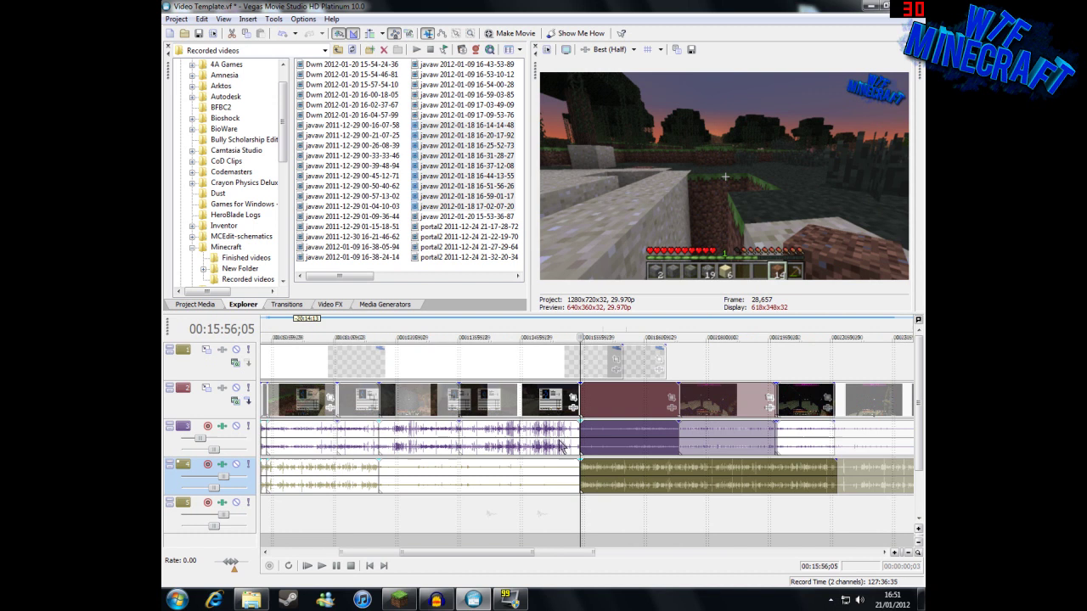
{"action": "left_click", "coordinate": [548, 415]}
{"action": "left_click", "coordinate": [474, 478], "text": "shift"}
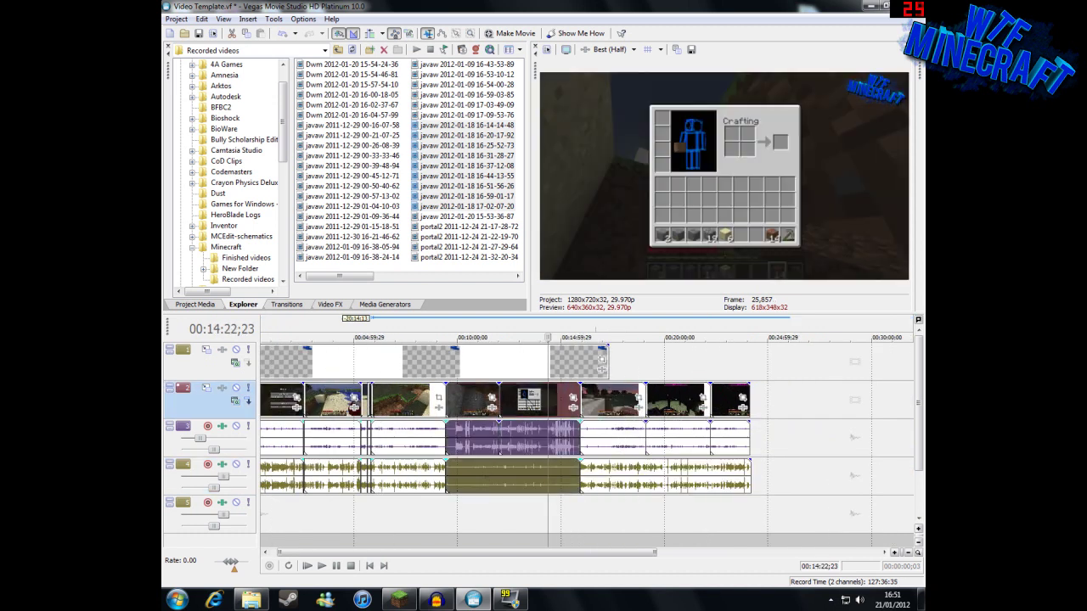
{"action": "key", "text": "Delete"}
{"action": "left_click", "coordinate": [596, 403]}
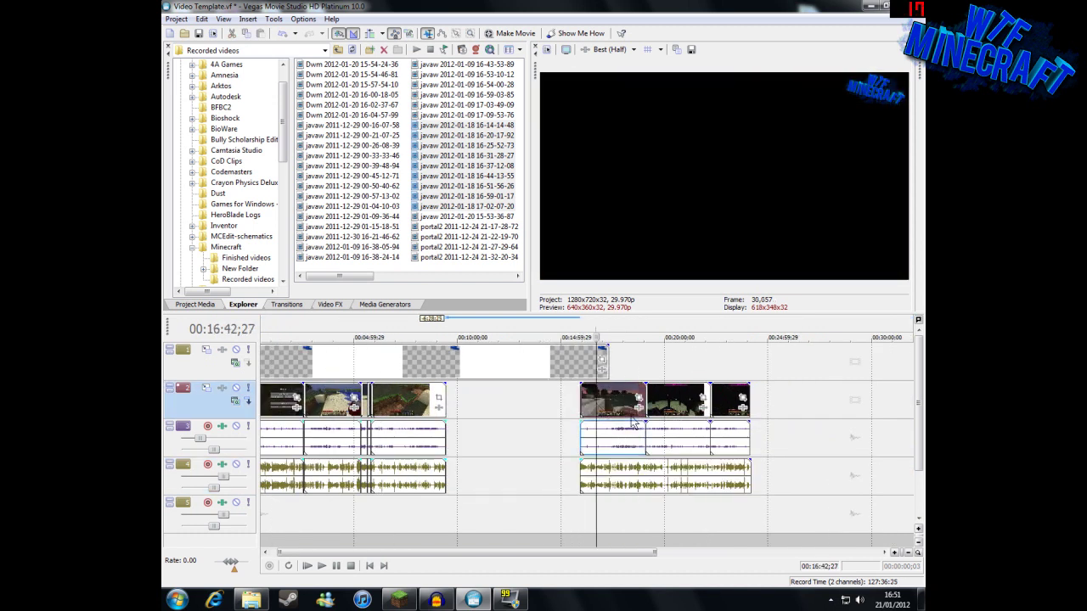
{"action": "left_click", "coordinate": [735, 477], "text": "shift"}
{"action": "left_click_drag", "start_coordinate": [609, 406], "coordinate": [472, 409]}
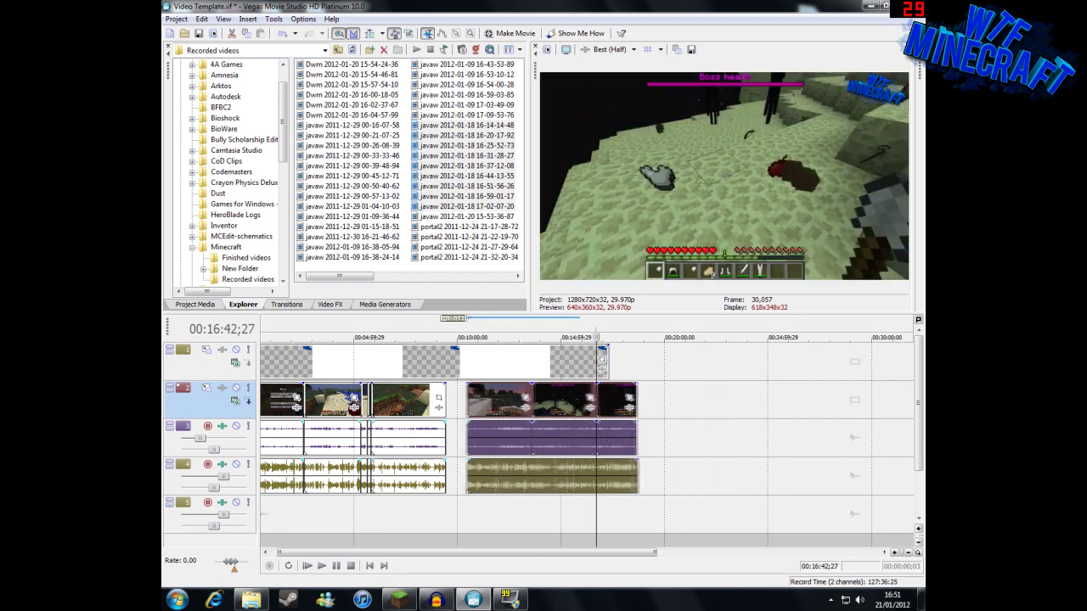
Step: Extend the logo overlay on the first video track past the end of the gameplay, to about 00:17:40
{"action": "left_click", "coordinate": [607, 337]}
{"action": "scroll", "coordinate": [674, 448], "scroll_direction": "up", "scroll_amount": 8}
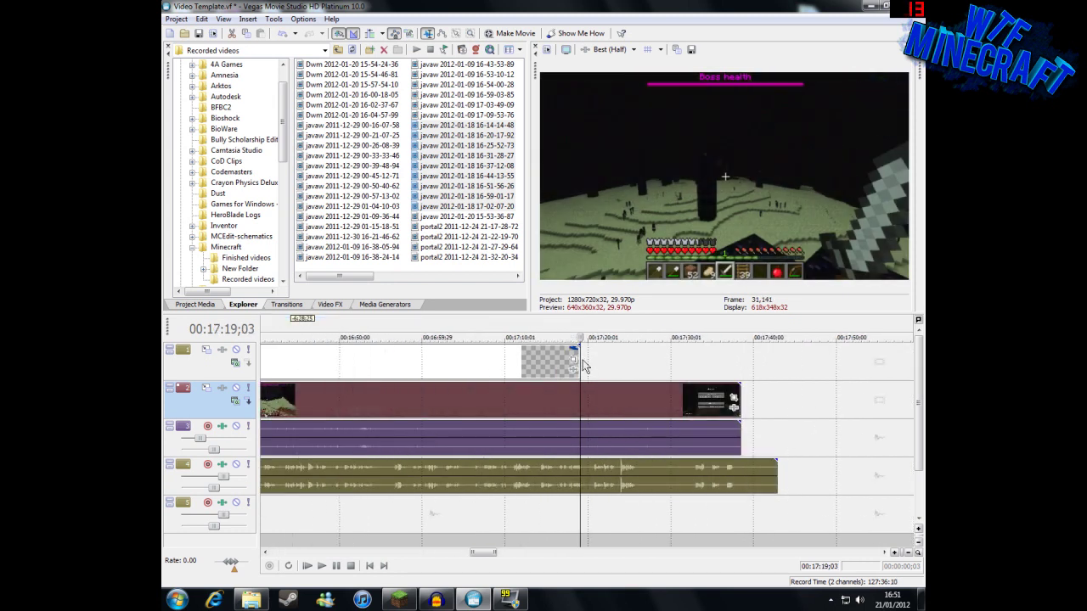
{"action": "left_click_drag", "start_coordinate": [574, 358], "coordinate": [772, 327]}
{"action": "left_click", "coordinate": [769, 325]}
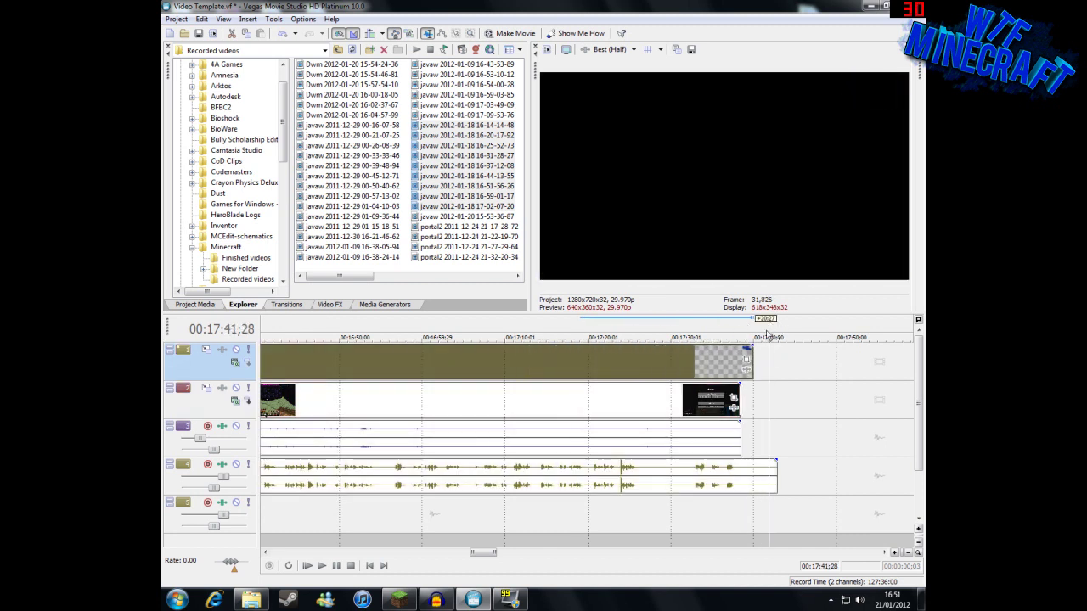
Step: Scrub and play the last seconds of the project from 00:17:29;08 to find where the commentary ends
{"action": "left_click", "coordinate": [705, 326]}
{"action": "left_click", "coordinate": [695, 323]}
{"action": "left_click_drag", "start_coordinate": [698, 327], "coordinate": [731, 327]}
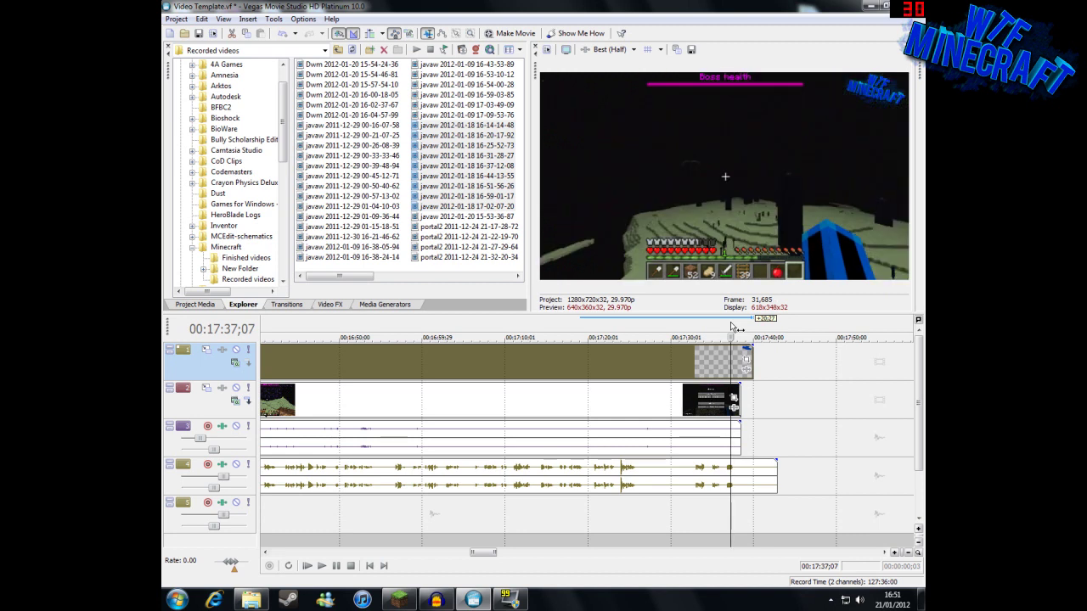
{"action": "left_click_drag", "start_coordinate": [739, 333], "coordinate": [714, 337]}
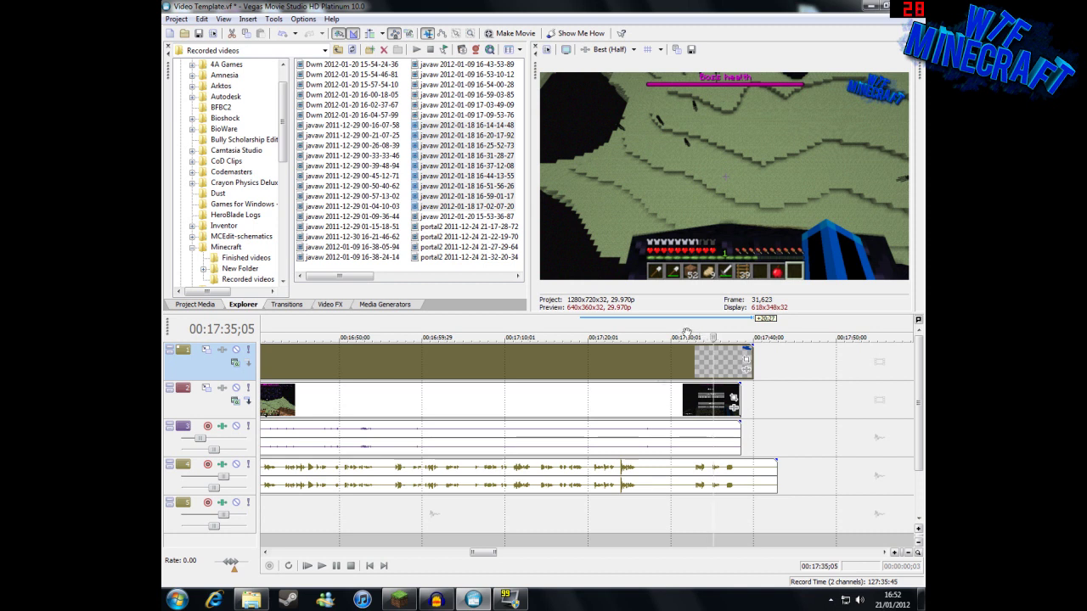
{"action": "left_click", "coordinate": [703, 330]}
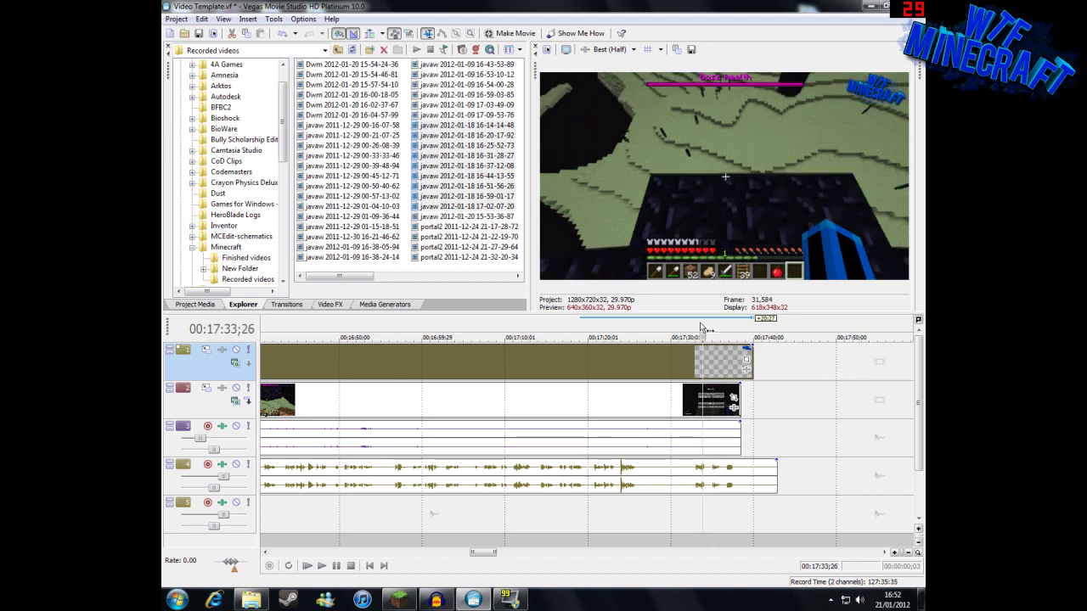
{"action": "left_click", "coordinate": [701, 324]}
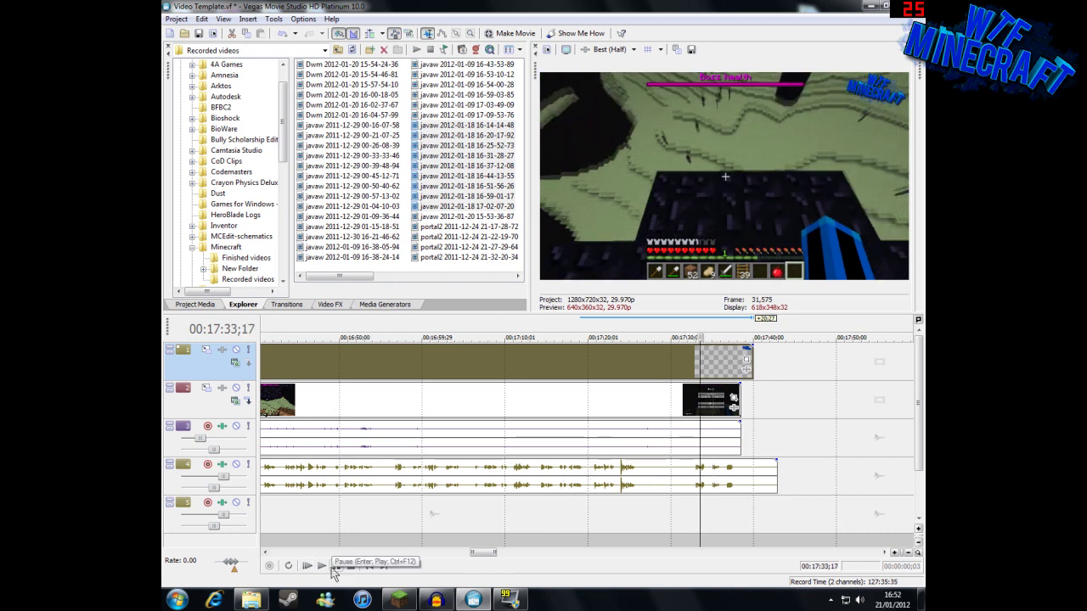
{"action": "left_click", "coordinate": [662, 329]}
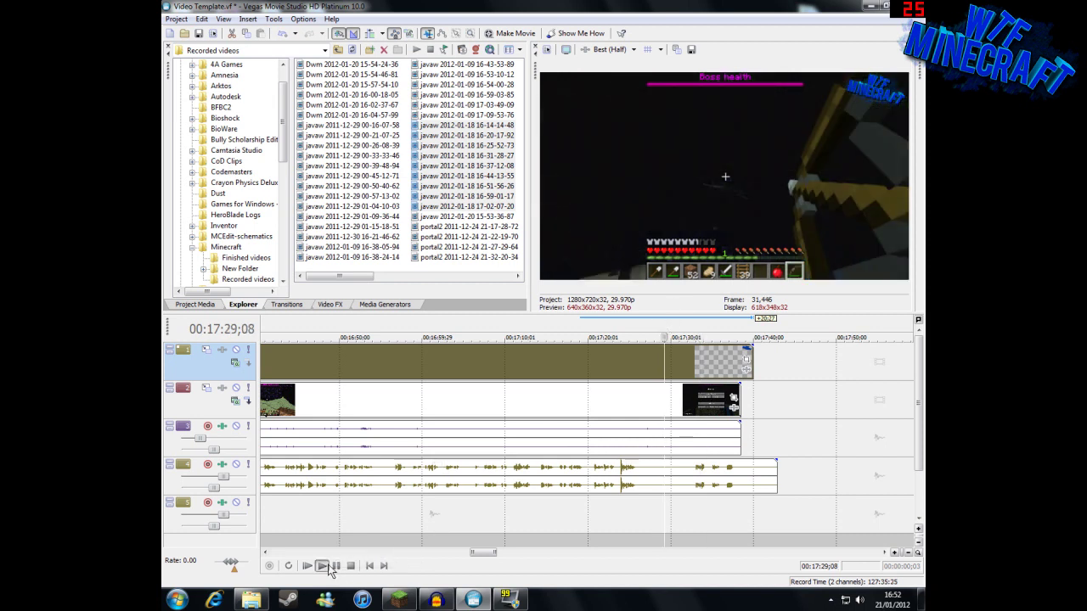
{"action": "left_click", "coordinate": [332, 566]}
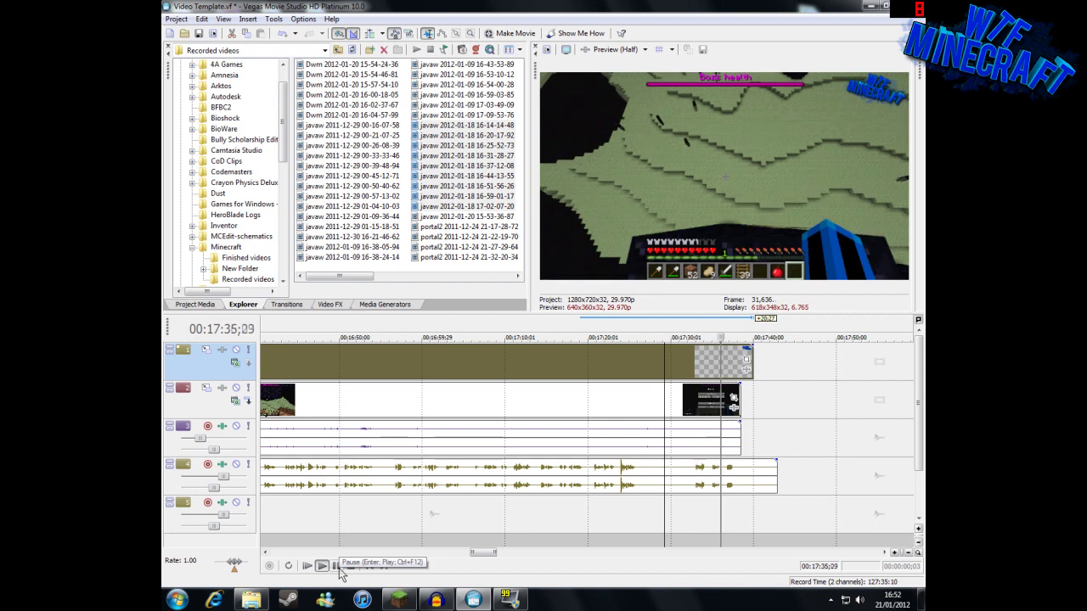
{"action": "left_click", "coordinate": [336, 566]}
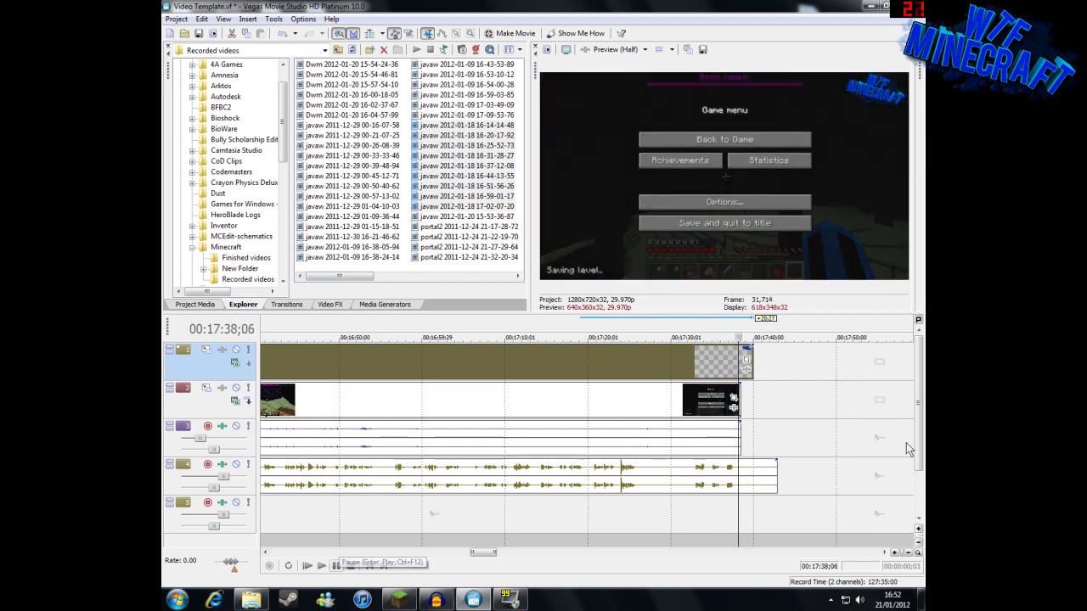
Step: Split the commentary, the gameplay and its audio at 00:17:37;22, just after the last spoken words
{"action": "scroll", "coordinate": [732, 442], "scroll_direction": "up", "scroll_amount": 6}
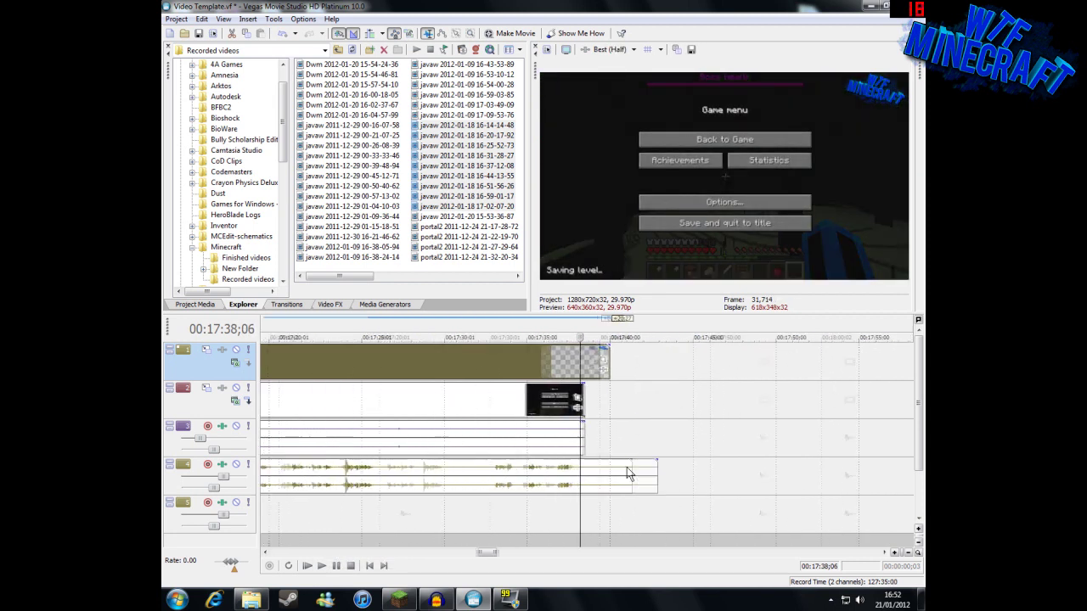
{"action": "left_click", "coordinate": [550, 480]}
{"action": "left_click", "coordinate": [550, 480]}
{"action": "key", "text": "s"}
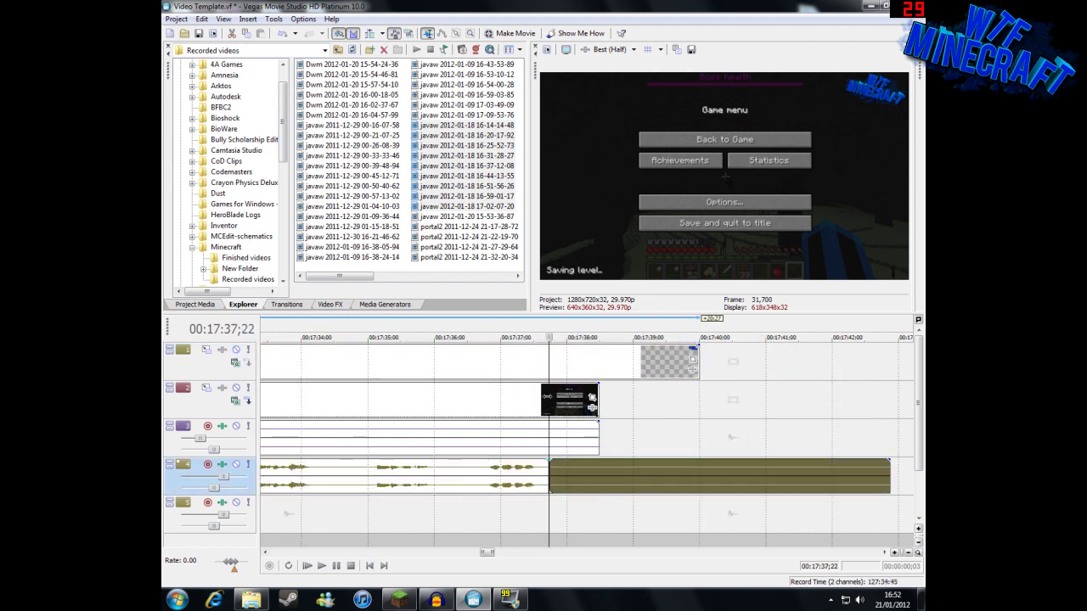
{"action": "left_click", "coordinate": [548, 397]}
{"action": "key", "text": "s"}
Step: Trim the logo overlay to end at 00:17:37;22 and delete the leftover gameplay, audio and commentary after that point
{"action": "left_click", "coordinate": [601, 365]}
{"action": "left_click_drag", "start_coordinate": [699, 367], "coordinate": [548, 366]}
{"action": "left_click", "coordinate": [568, 400]}
{"action": "left_click", "coordinate": [805, 481], "text": "shift"}
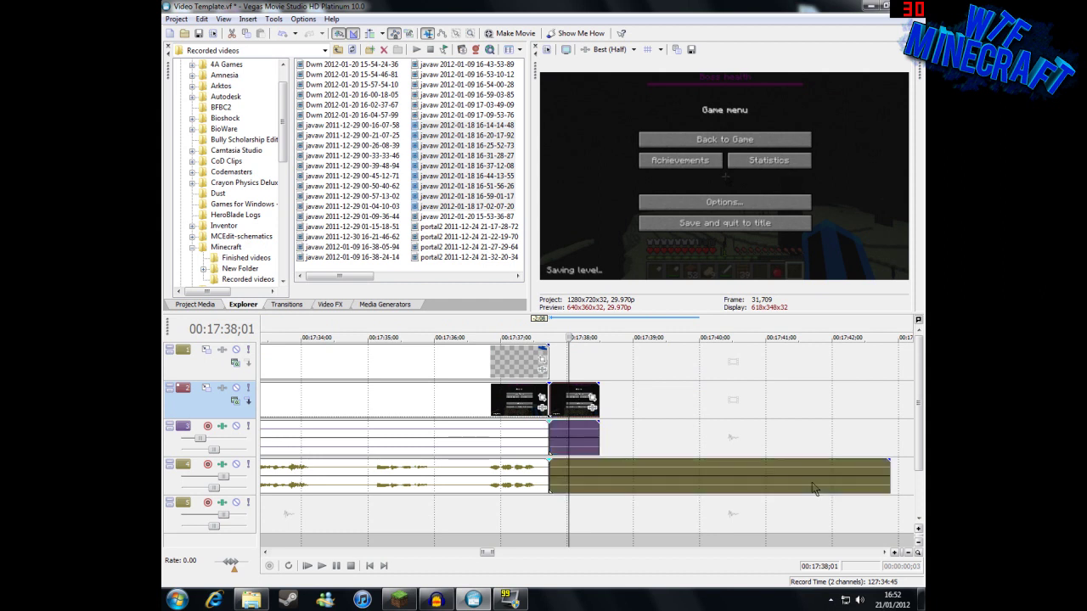
{"action": "key", "text": "Delete"}
Step: Look over the whole edited timeline and inspect the short clips between 00:05:20;23 and 00:05:46;04
{"action": "left_click", "coordinate": [527, 334]}
{"action": "scroll", "coordinate": [611, 426], "scroll_direction": "down", "scroll_amount": 5}
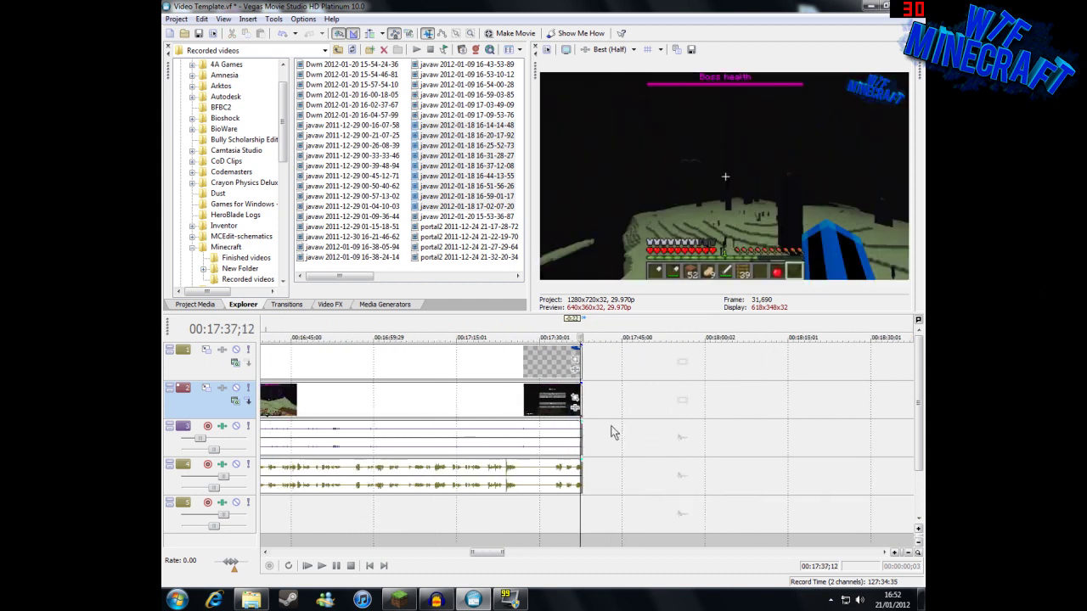
{"action": "scroll", "coordinate": [613, 433], "scroll_direction": "down", "scroll_amount": 2}
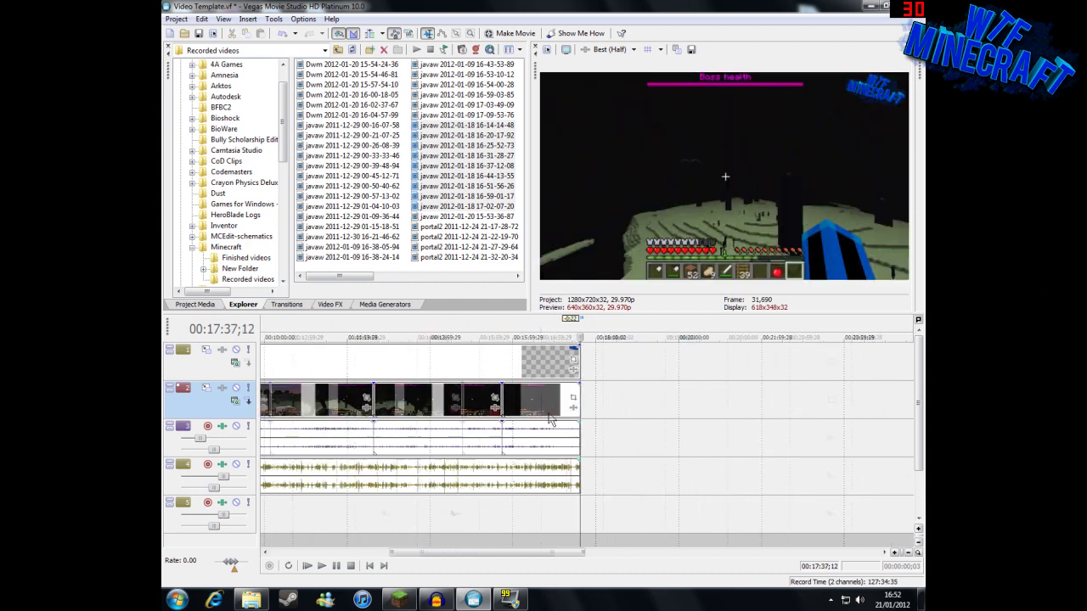
{"action": "scroll", "coordinate": [573, 424], "scroll_direction": "down", "scroll_amount": 2}
{"action": "left_click", "coordinate": [330, 338]}
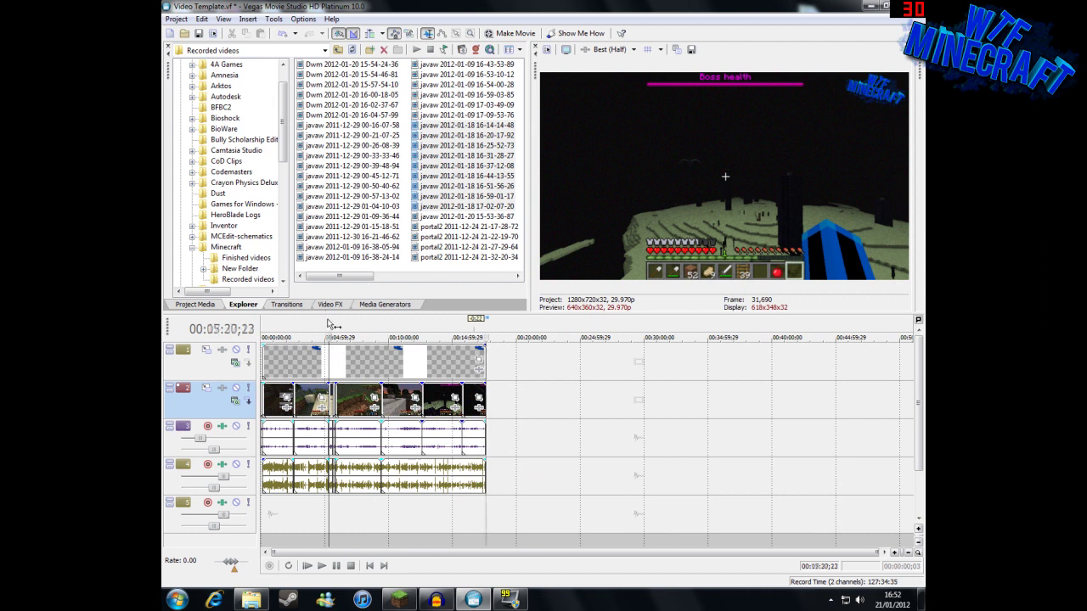
{"action": "scroll", "coordinate": [594, 425], "scroll_direction": "up", "scroll_amount": 4}
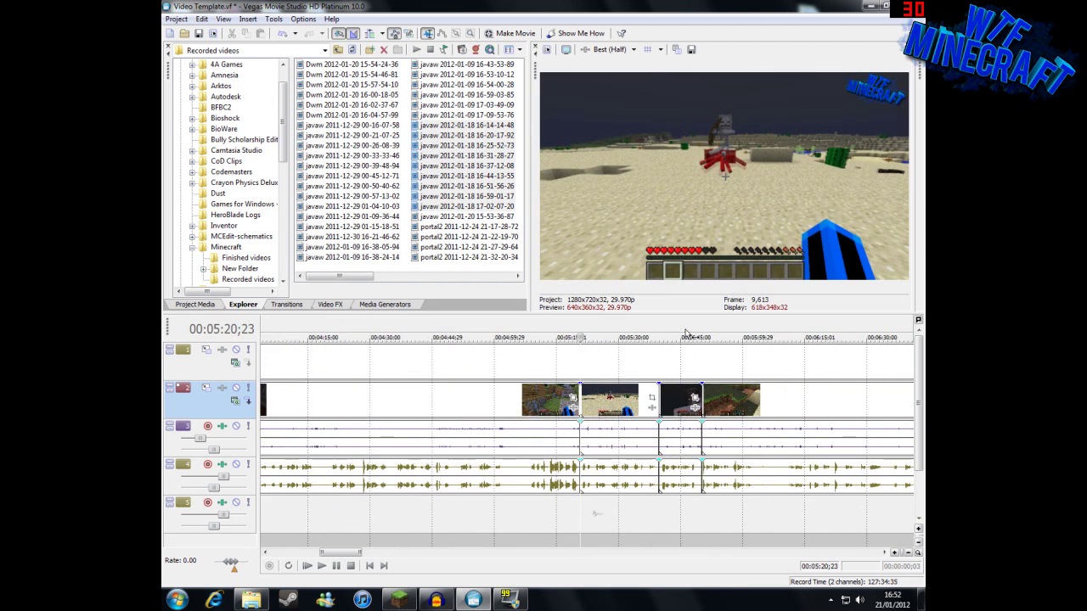
{"action": "left_click", "coordinate": [686, 333]}
{"action": "left_click", "coordinate": [436, 599]}
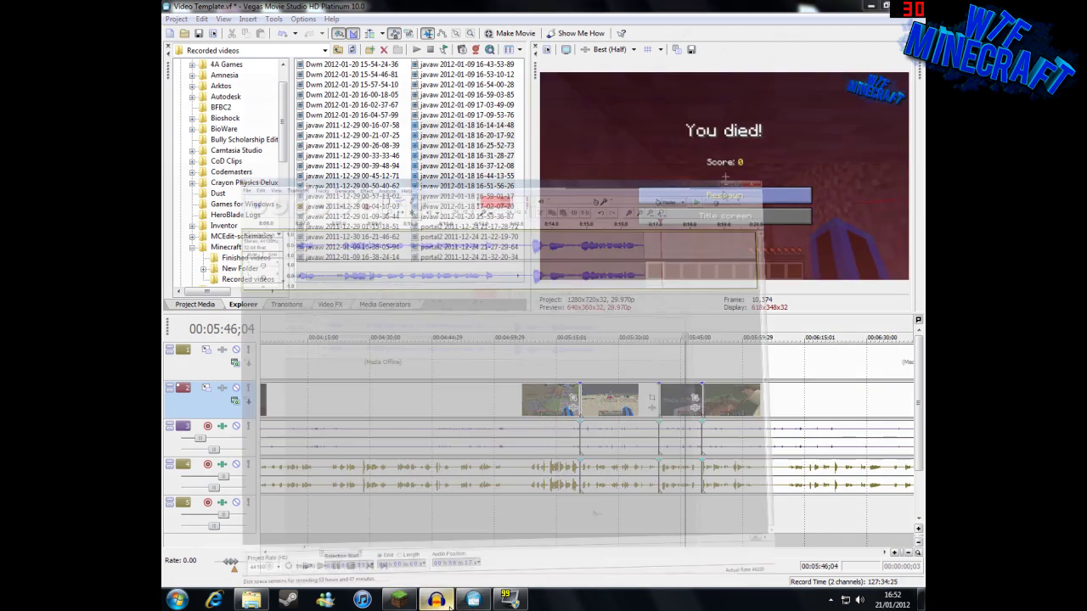
{"action": "left_click", "coordinate": [436, 599]}
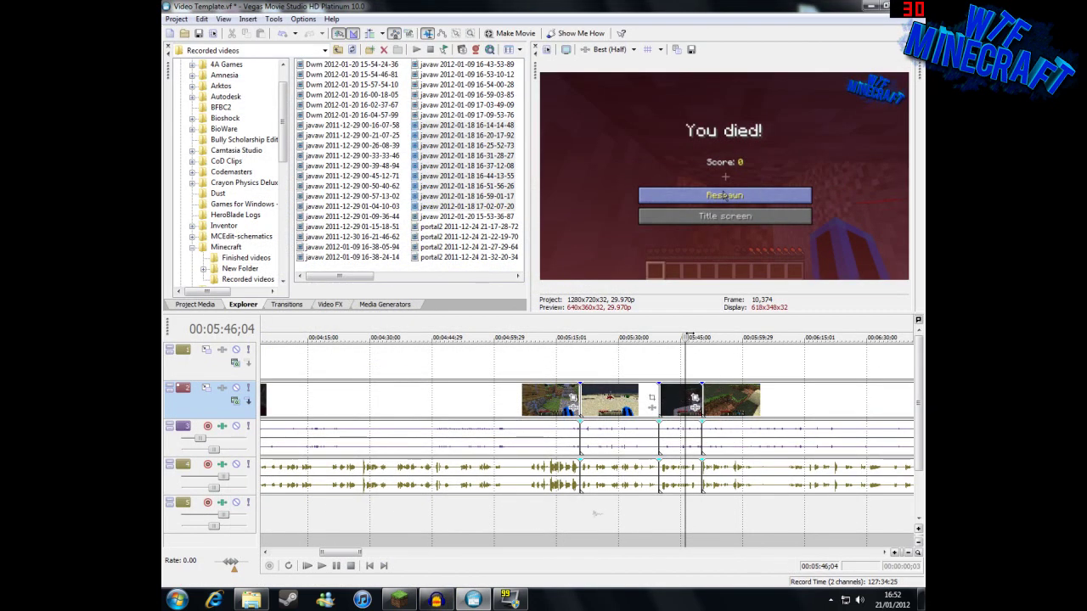
Step: Play the commentary from 00:05:40;19 in the short clip leading up to the "You died!" screen
{"action": "left_click", "coordinate": [682, 338]}
{"action": "scroll", "coordinate": [697, 466], "scroll_direction": "up", "scroll_amount": 3}
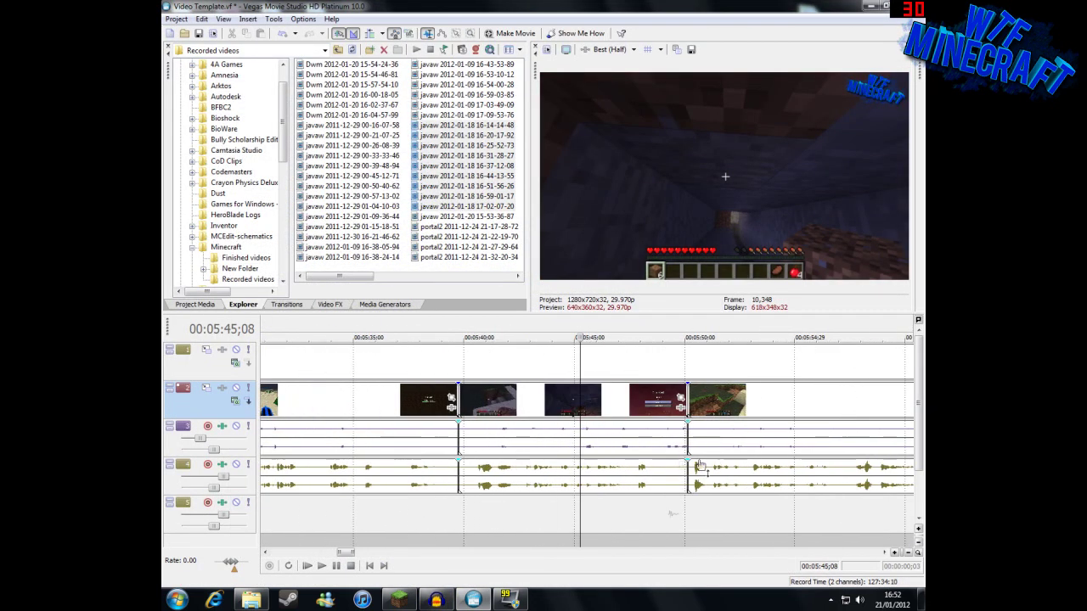
{"action": "key", "text": "space"}
{"action": "left_click", "coordinate": [565, 485]}
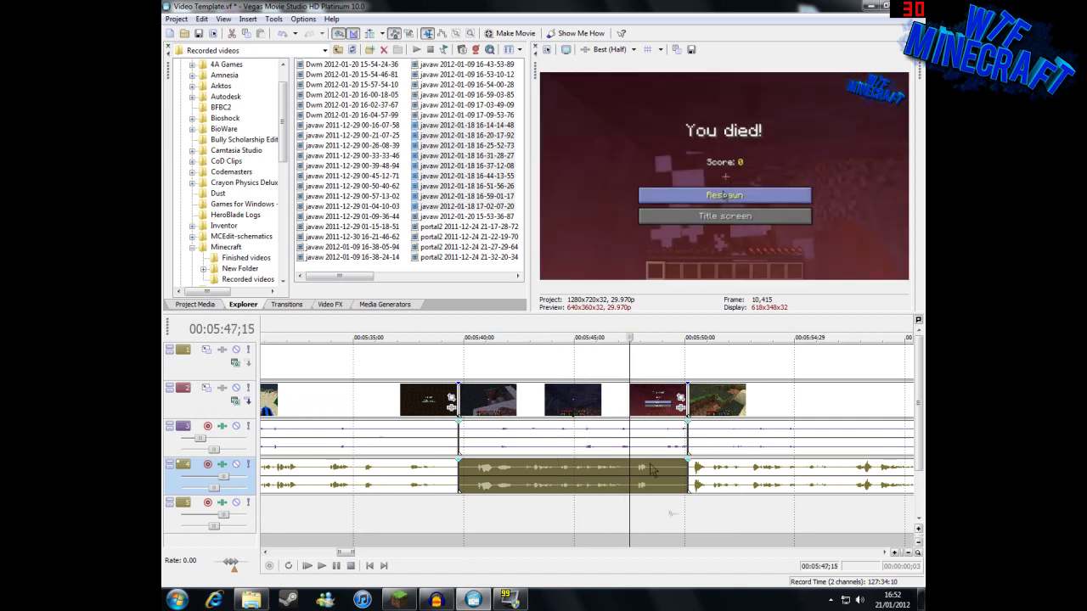
{"action": "left_click", "coordinate": [478, 330]}
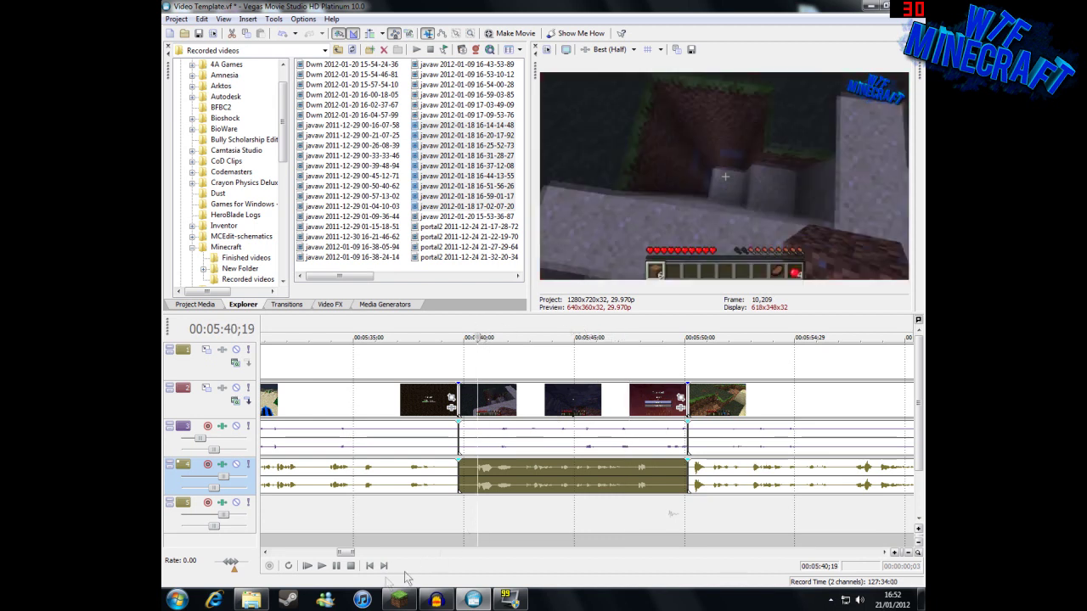
{"action": "left_click", "coordinate": [326, 566]}
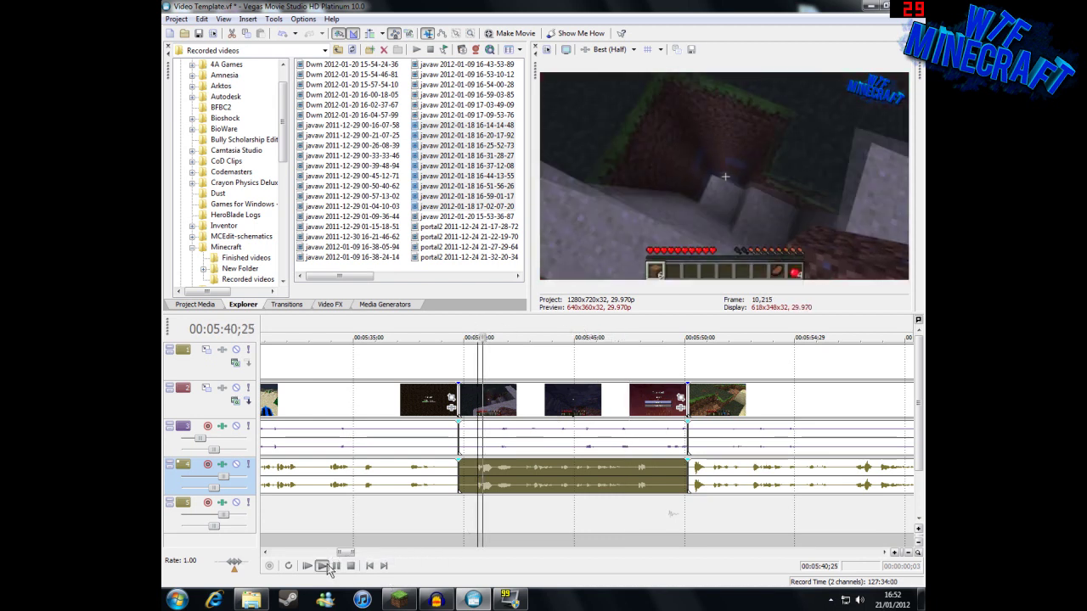
{"action": "key", "text": "Return"}
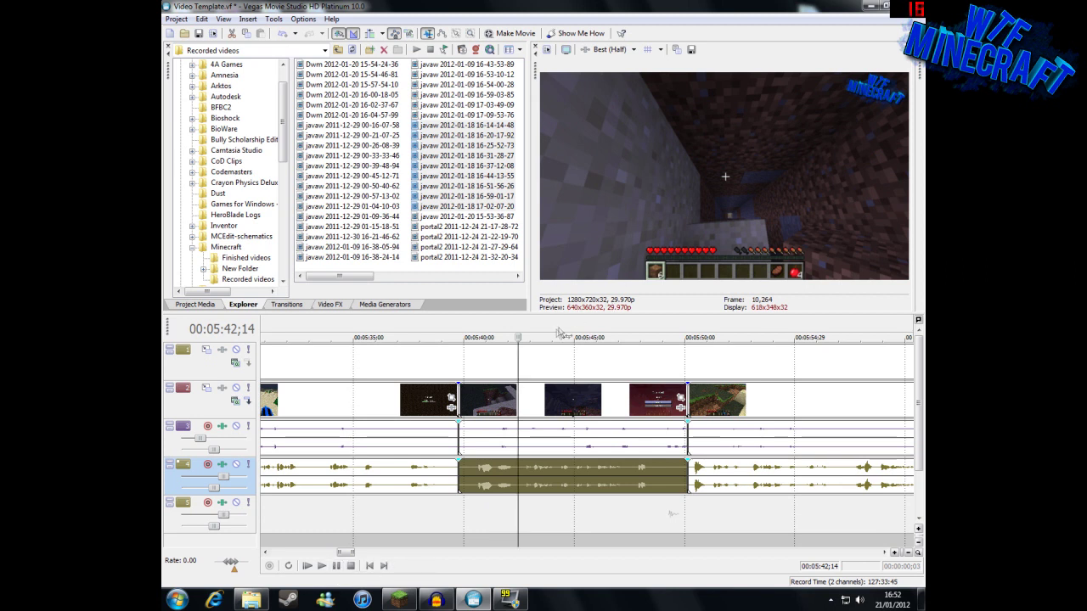
{"action": "mouse_move", "coordinate": [467, 592]}
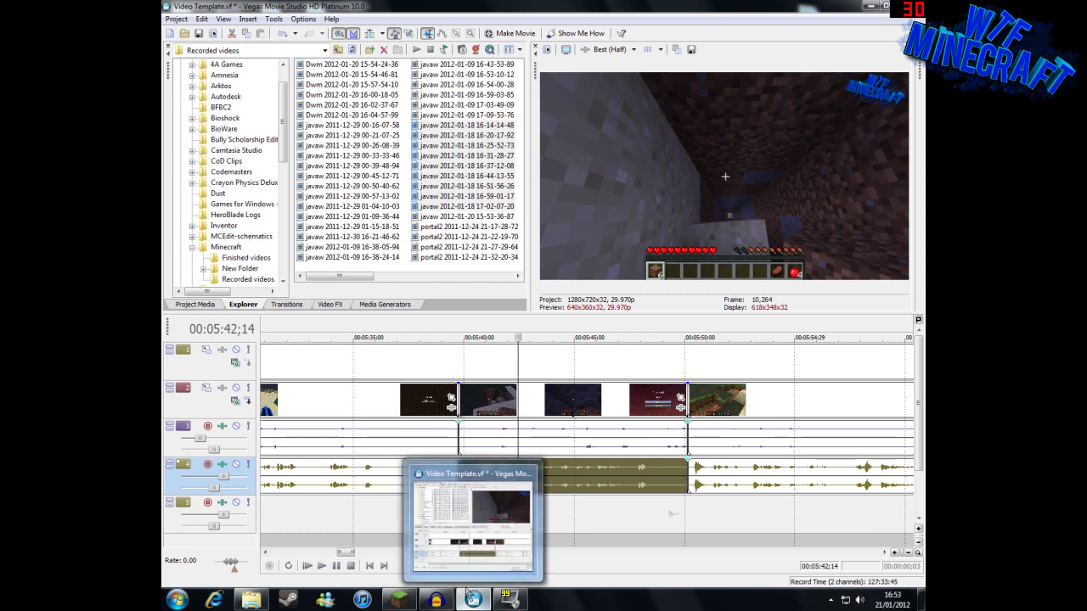
Step: Add the censor beep MP3 from the desktop to the empty fifth track at 00:05:46;01
{"action": "left_click", "coordinate": [568, 328]}
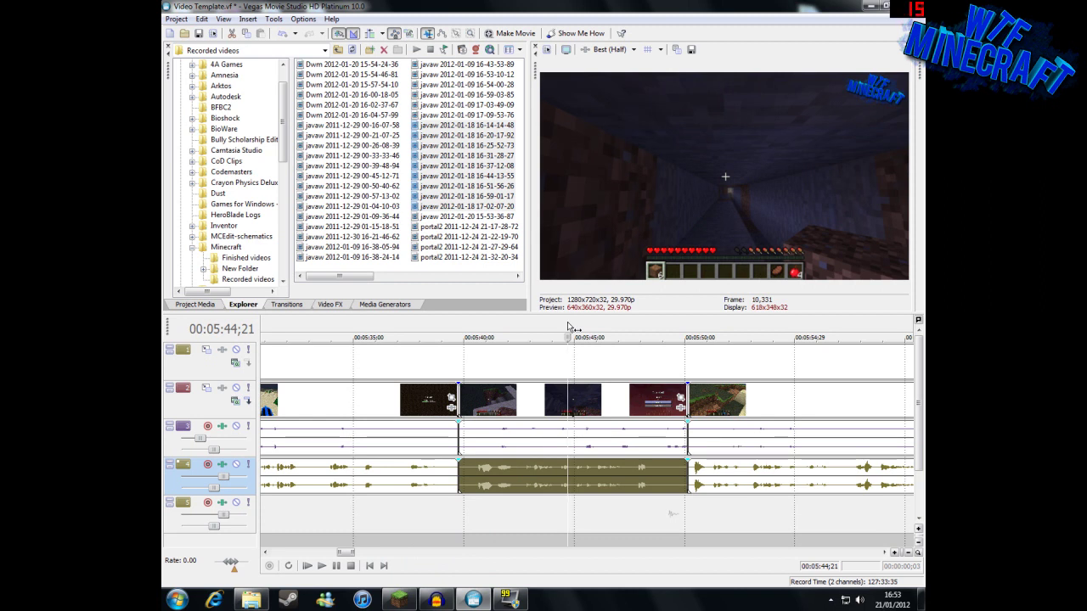
{"action": "left_click", "coordinate": [642, 328]}
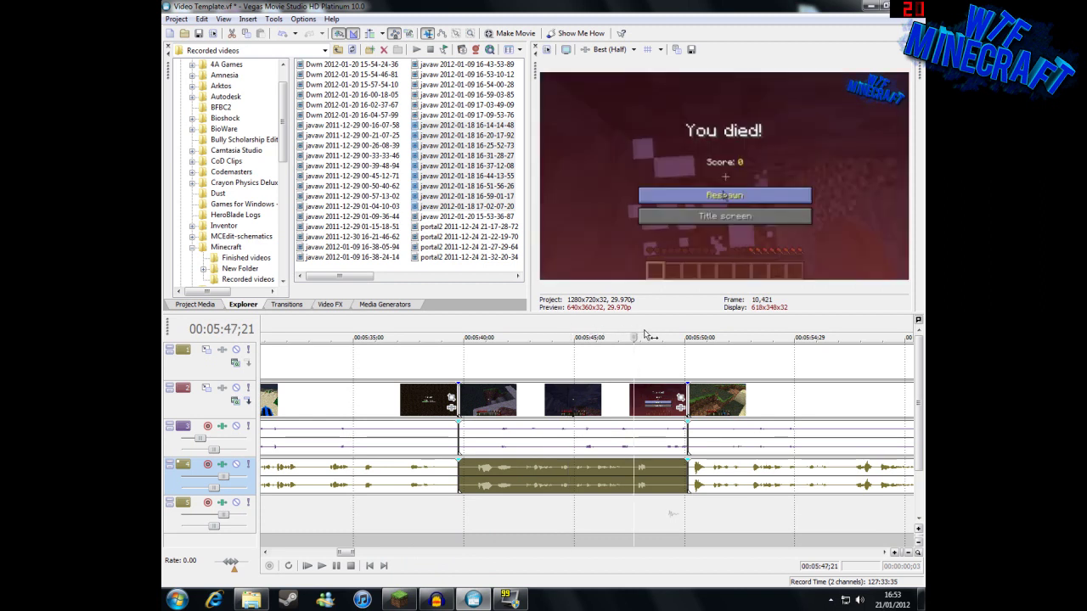
{"action": "left_click", "coordinate": [597, 329]}
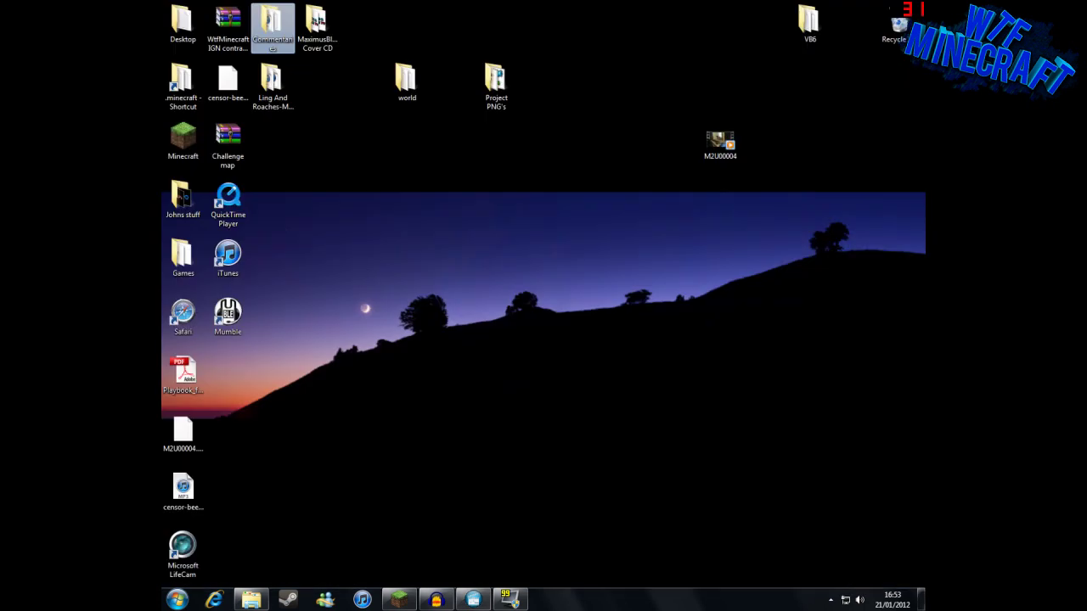
{"action": "left_click_drag", "start_coordinate": [183, 488], "coordinate": [605, 509]}
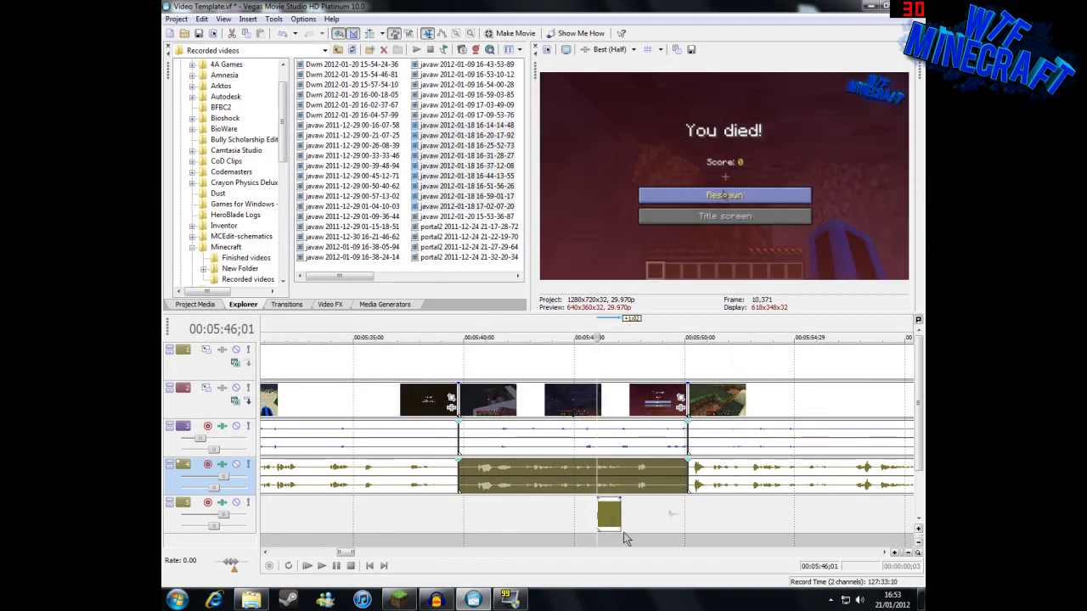
Step: Place the playhead at 00:05:45;12 in the commentary, shortly before the censor beep clip
{"action": "scroll", "coordinate": [626, 538], "scroll_direction": "up", "scroll_amount": 5}
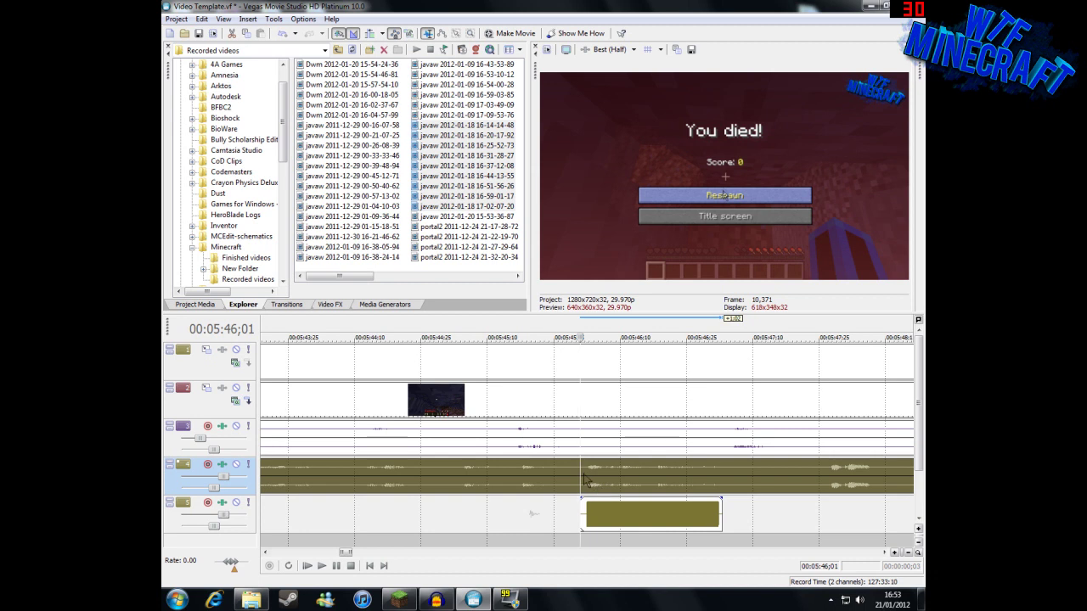
{"action": "left_click", "coordinate": [540, 474]}
{"action": "left_click", "coordinate": [497, 469]}
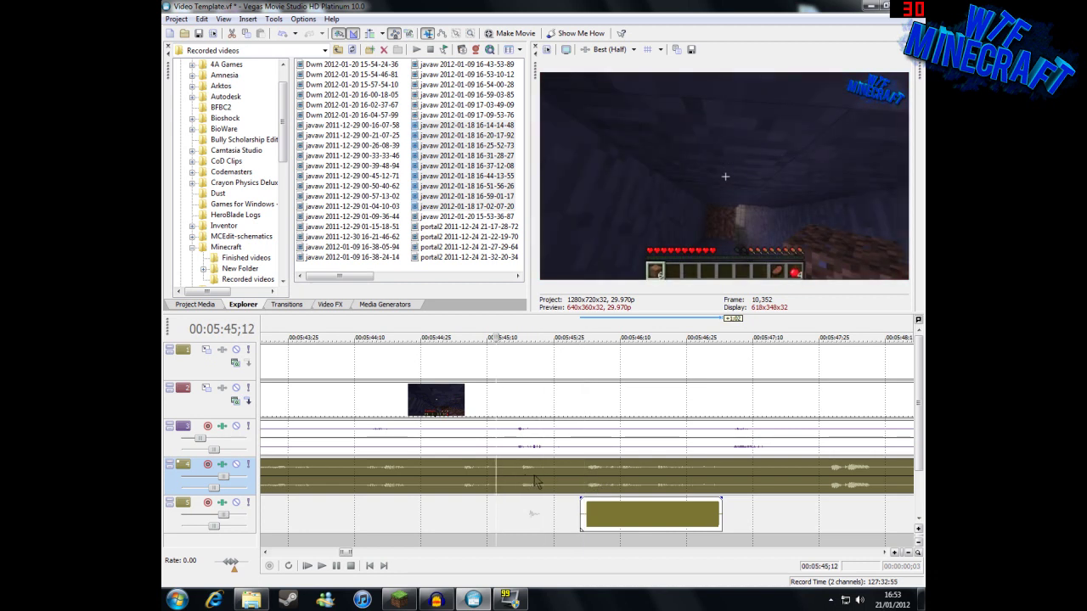